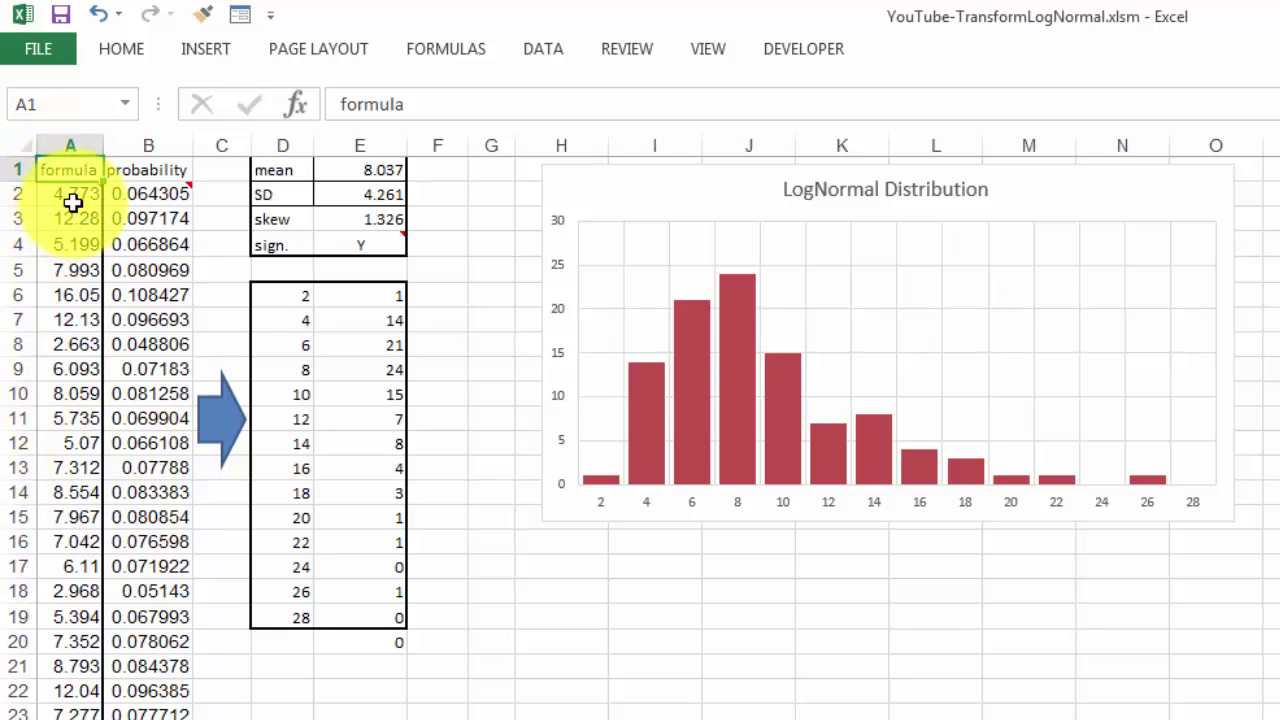
# Re-enter the frequency counts in E6:E20 as an array formula, FREQUENCY of A2:A101 with bins D6:D19
pyautogui.moveTo(72, 194)
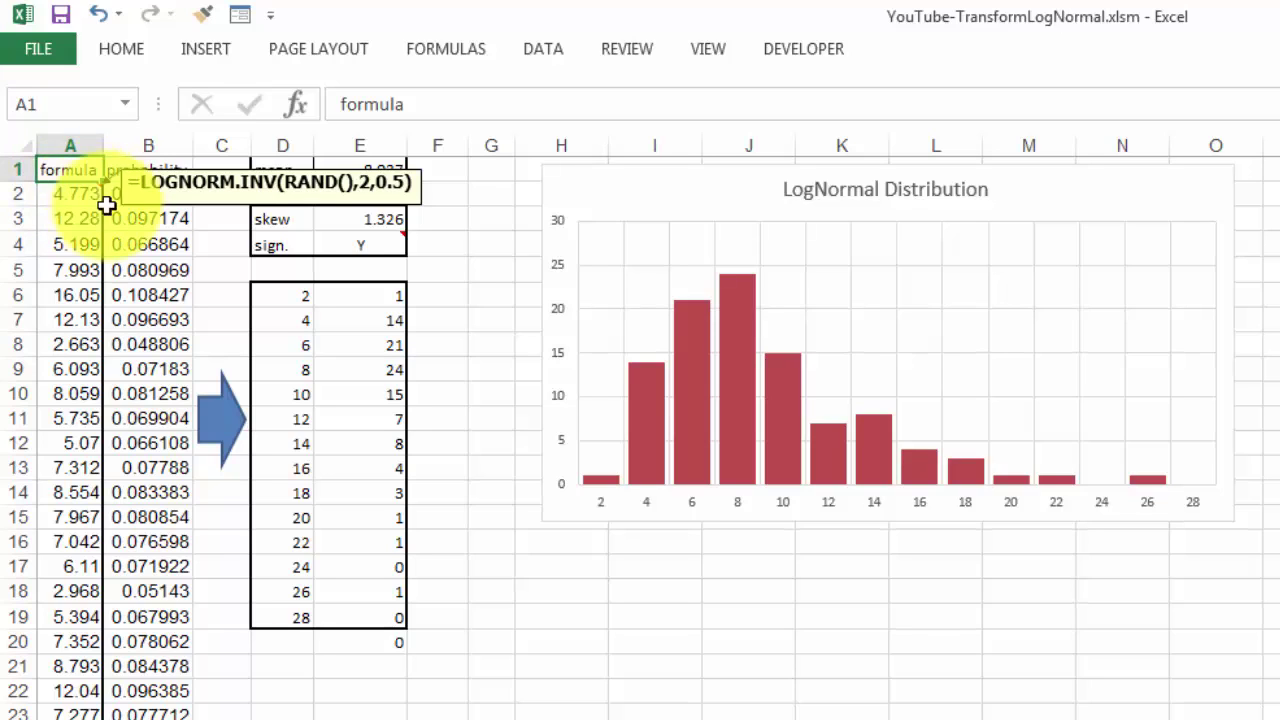
pyautogui.moveTo(150, 190)
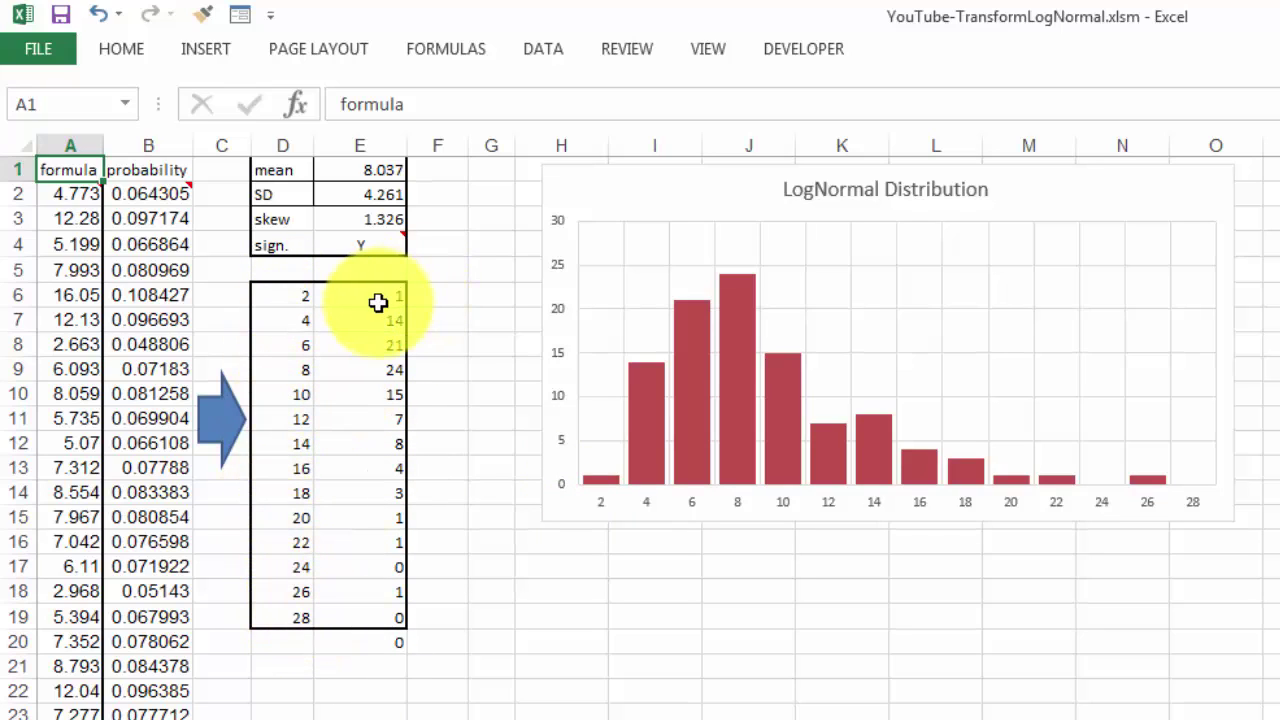
pyautogui.moveTo(369, 297); pyautogui.dragTo(366, 641)
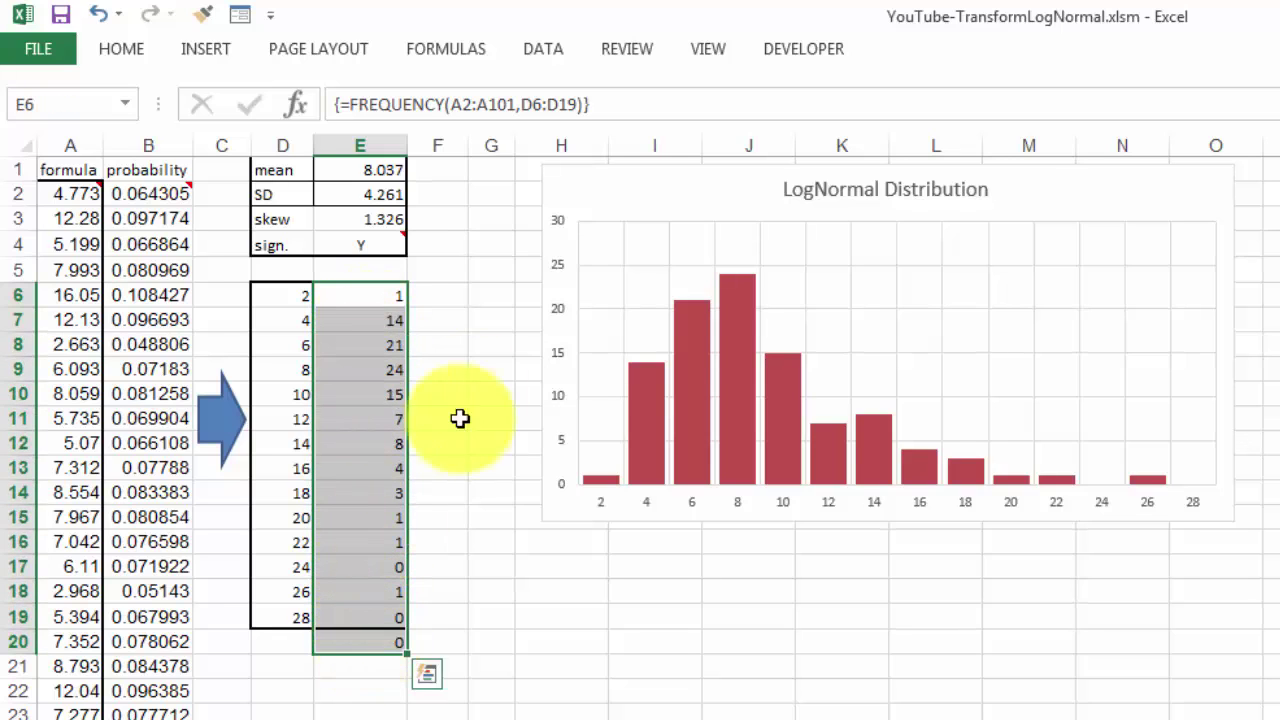
pyautogui.click(297, 108)
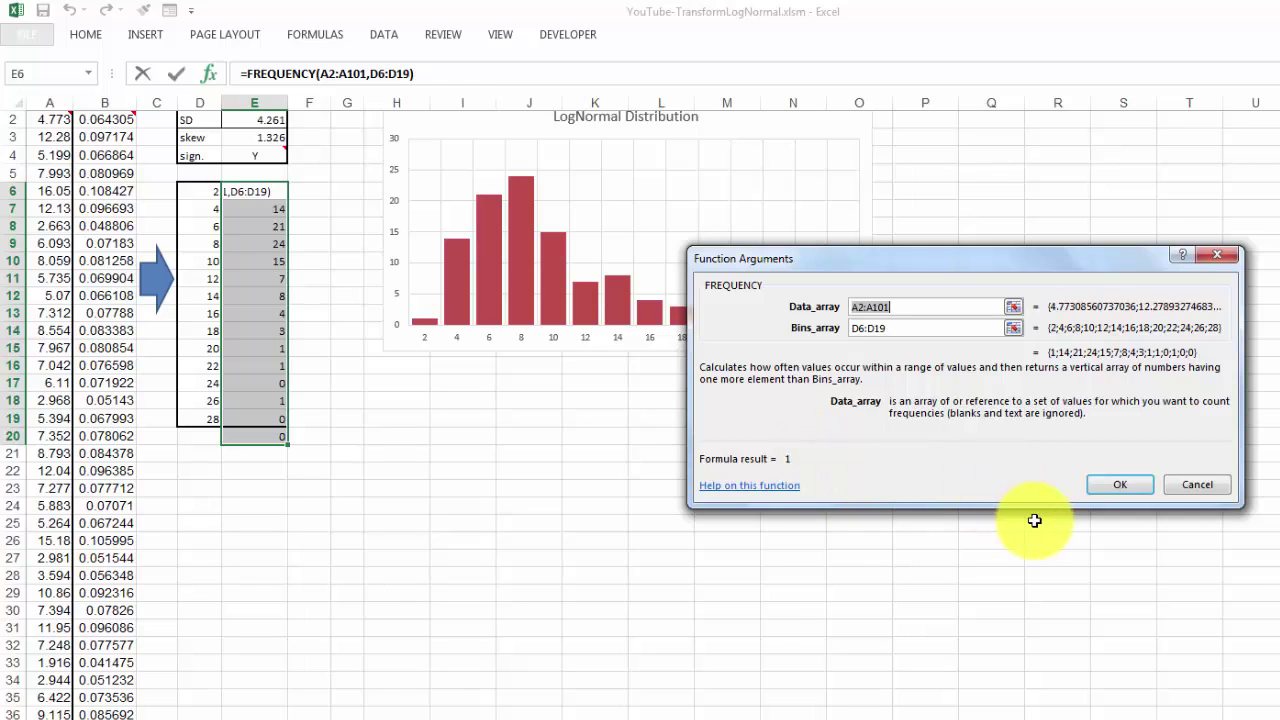
pyautogui.click(1144, 492)
pyautogui.moveTo(1146, 495); pyautogui.dragTo(1196, 590)
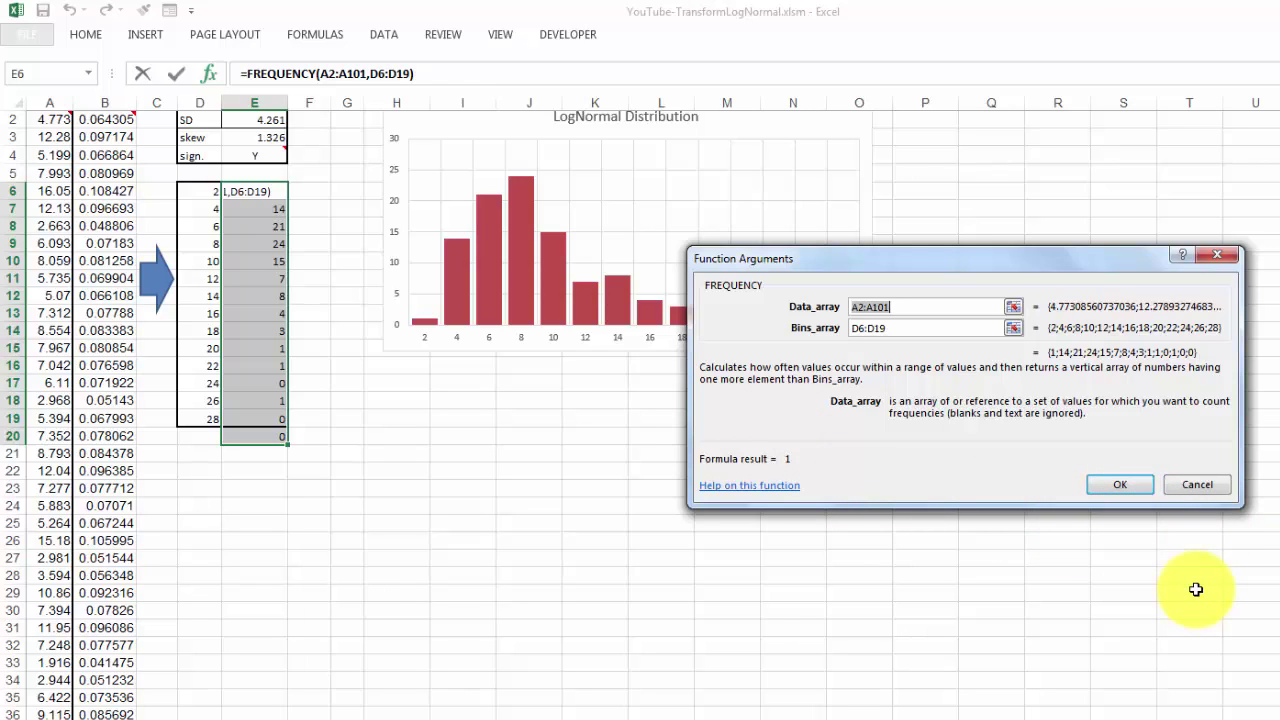
pyautogui.hotkey('ctrl', 'shift', 'Return')
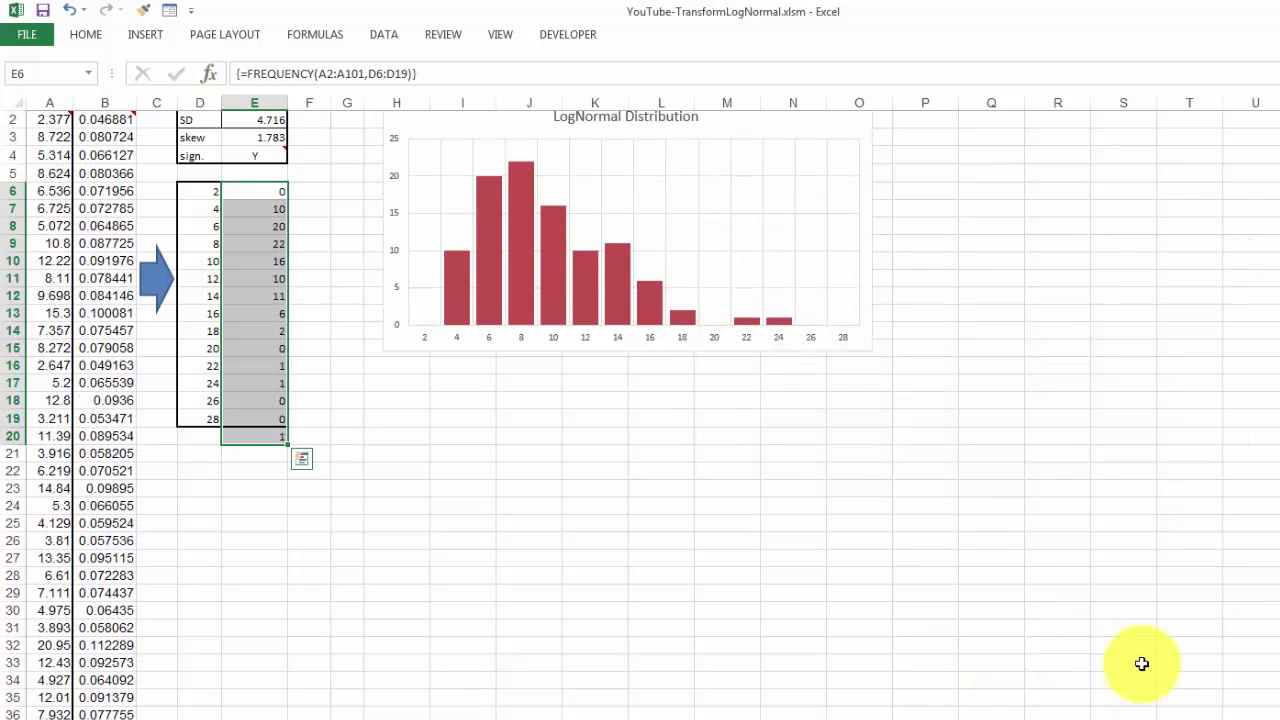
# Inspect the histogram's data series and the formulas behind the skew in E3 and its significance test in E4
pyautogui.click(553, 245)
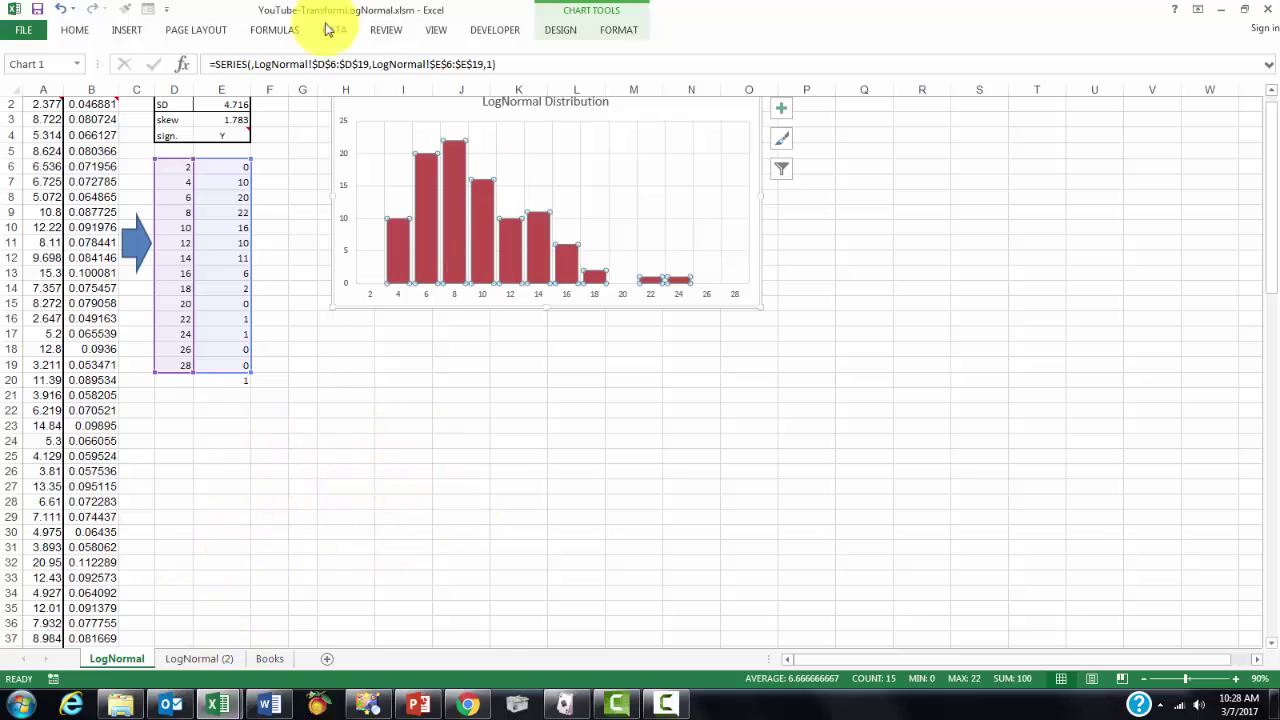
pyautogui.moveTo(218, 135)
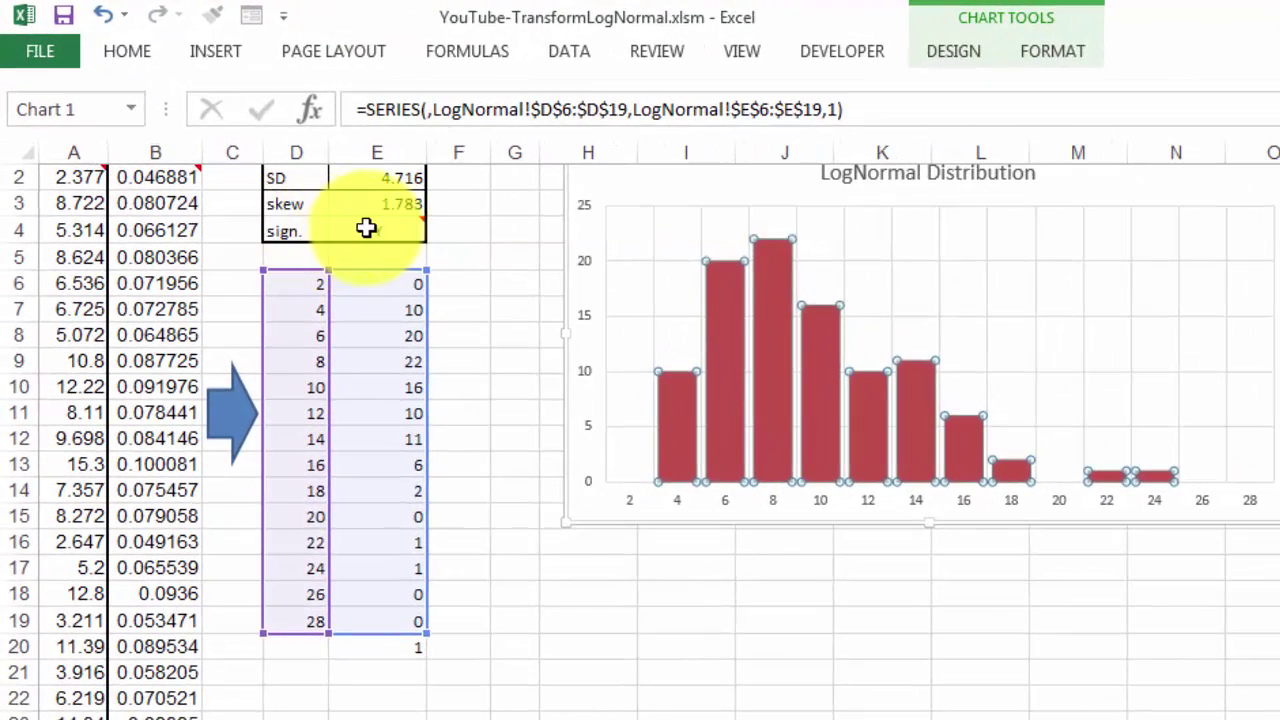
pyautogui.moveTo(369, 228)
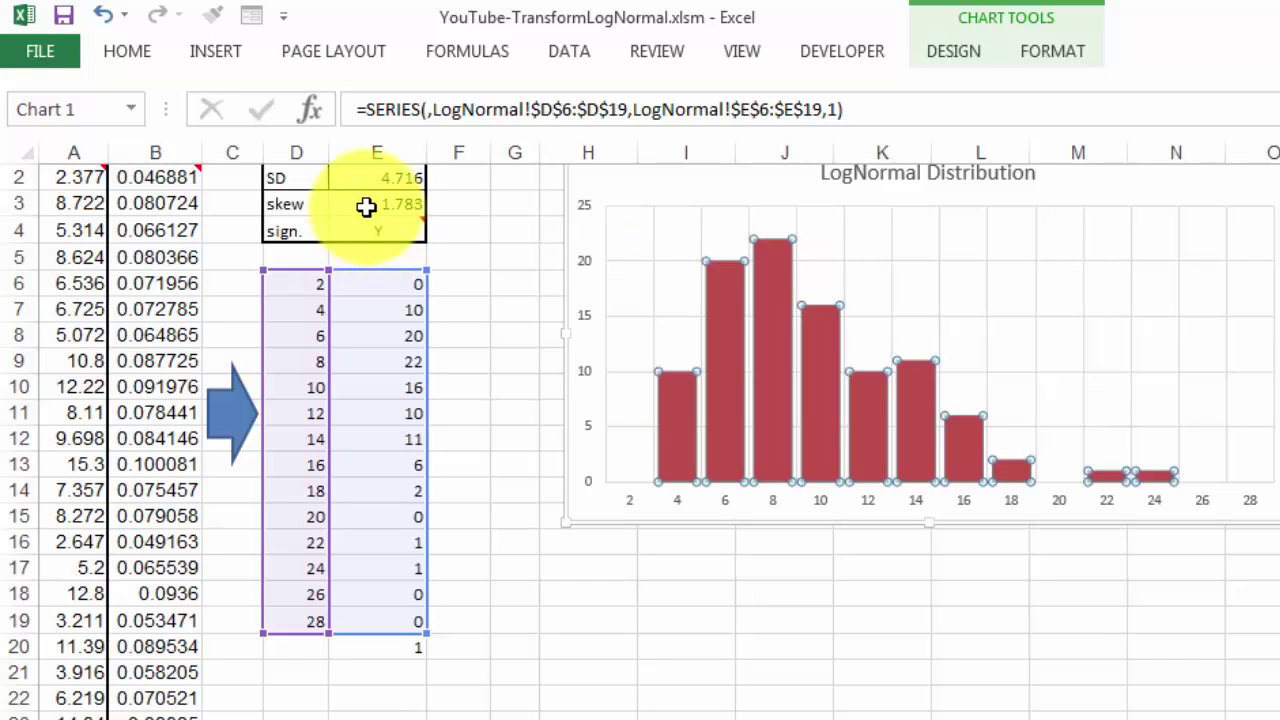
pyautogui.click(366, 206)
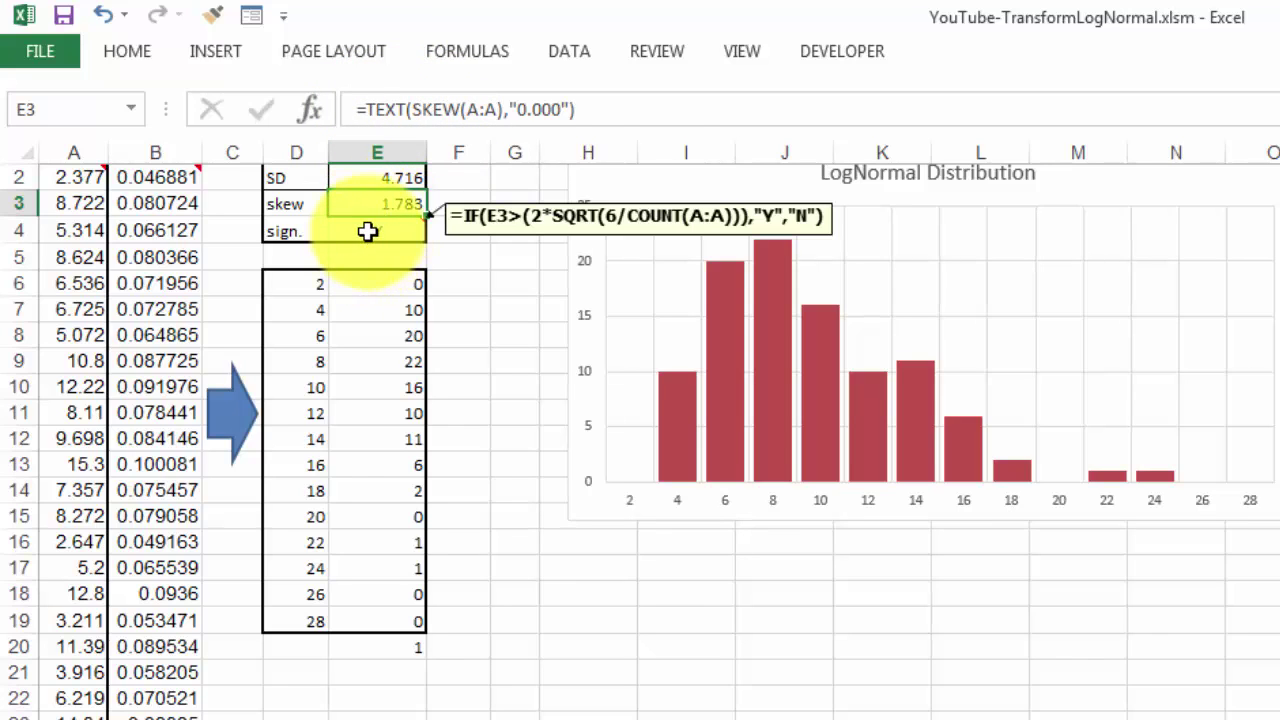
pyautogui.click(368, 231)
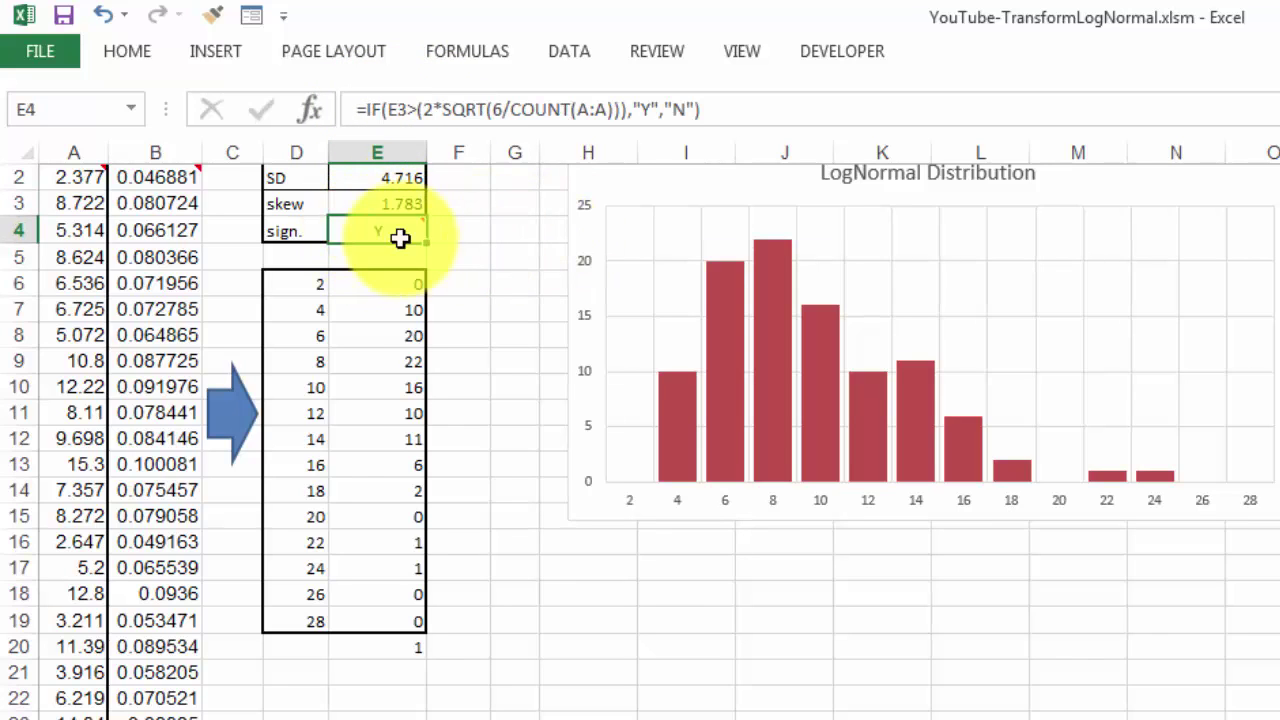
pyautogui.moveTo(387, 227)
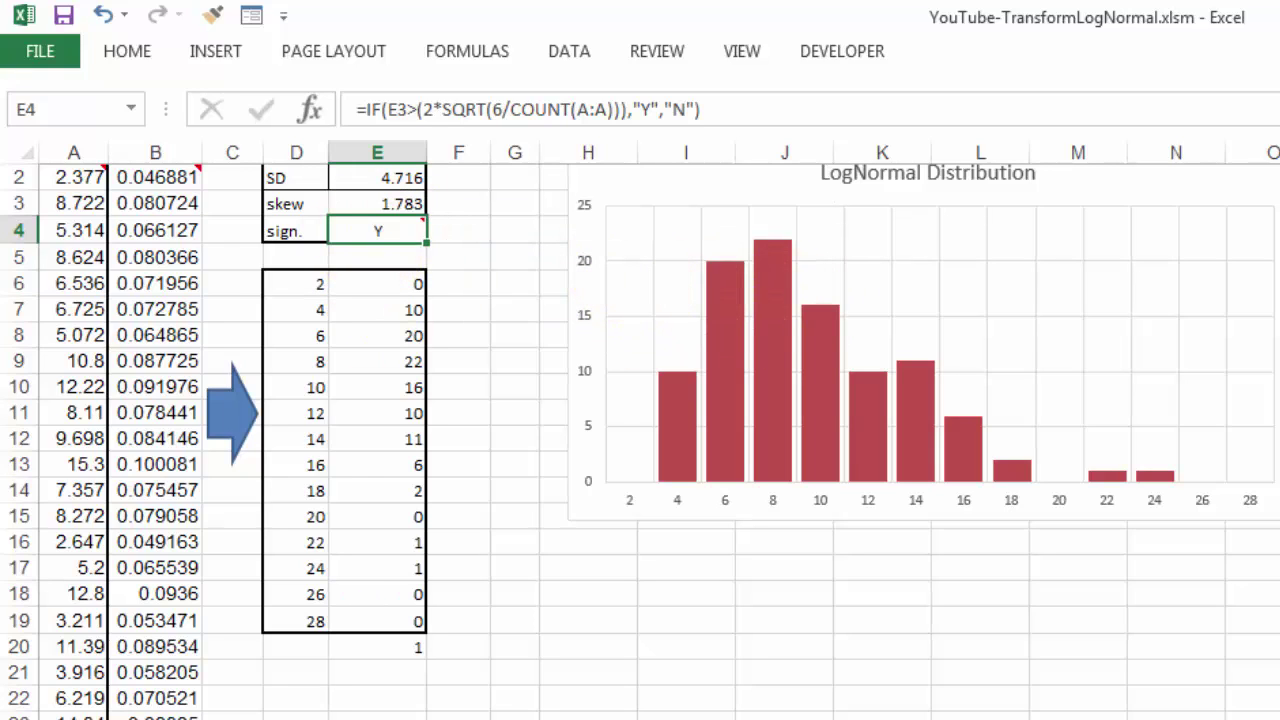
# Recalculate the LogNormal sheet repeatedly to draw new random samples for the statistics, frequency table and histogram
pyautogui.press('F9')
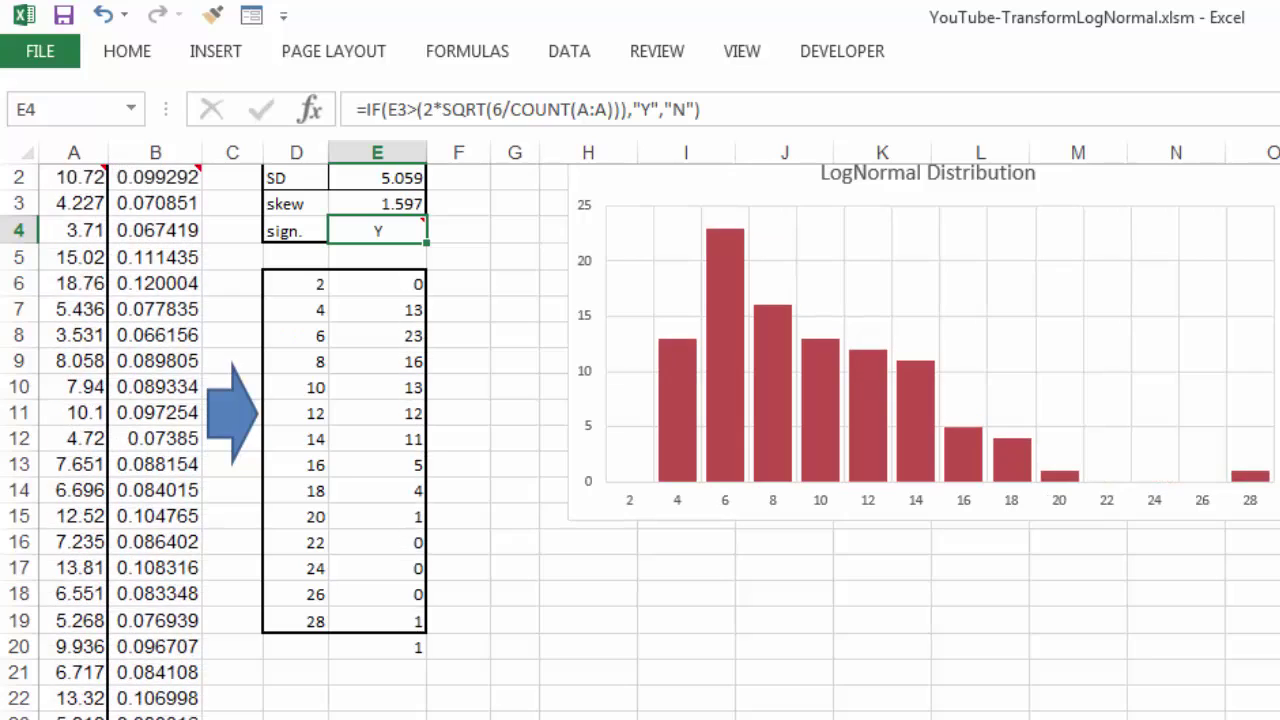
pyautogui.press('F9')
pyautogui.press('F9')
pyautogui.press('F9')
pyautogui.press('F9')
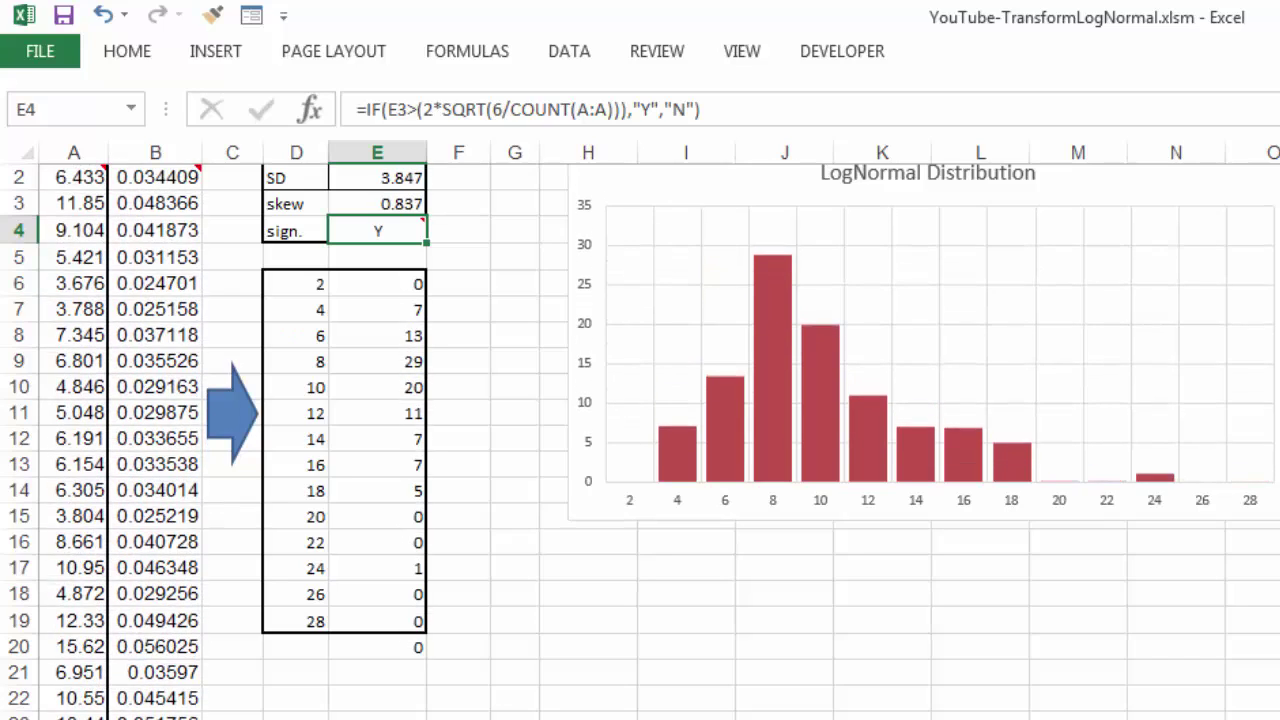
pyautogui.press('F9')
pyautogui.press('F9')
pyautogui.press('F9')
pyautogui.press('F9')
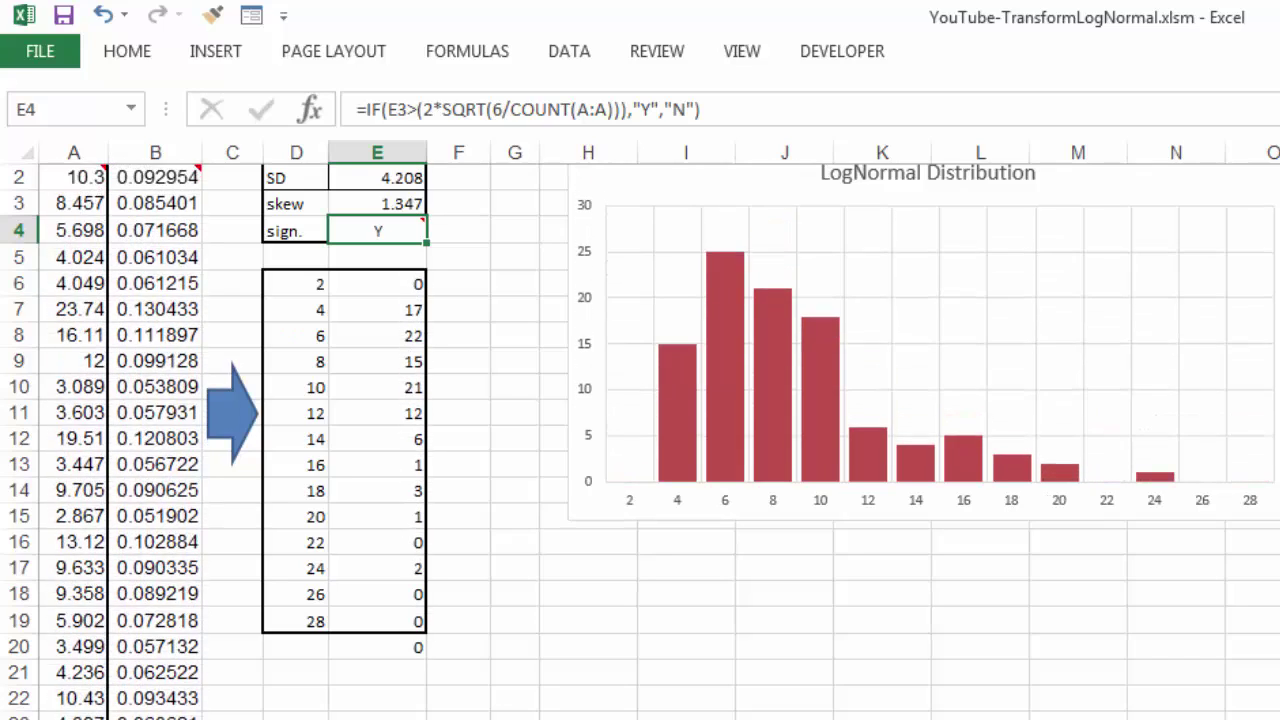
pyautogui.press('F9')
pyautogui.press('F9')
pyautogui.press('F9')
pyautogui.press('F9')
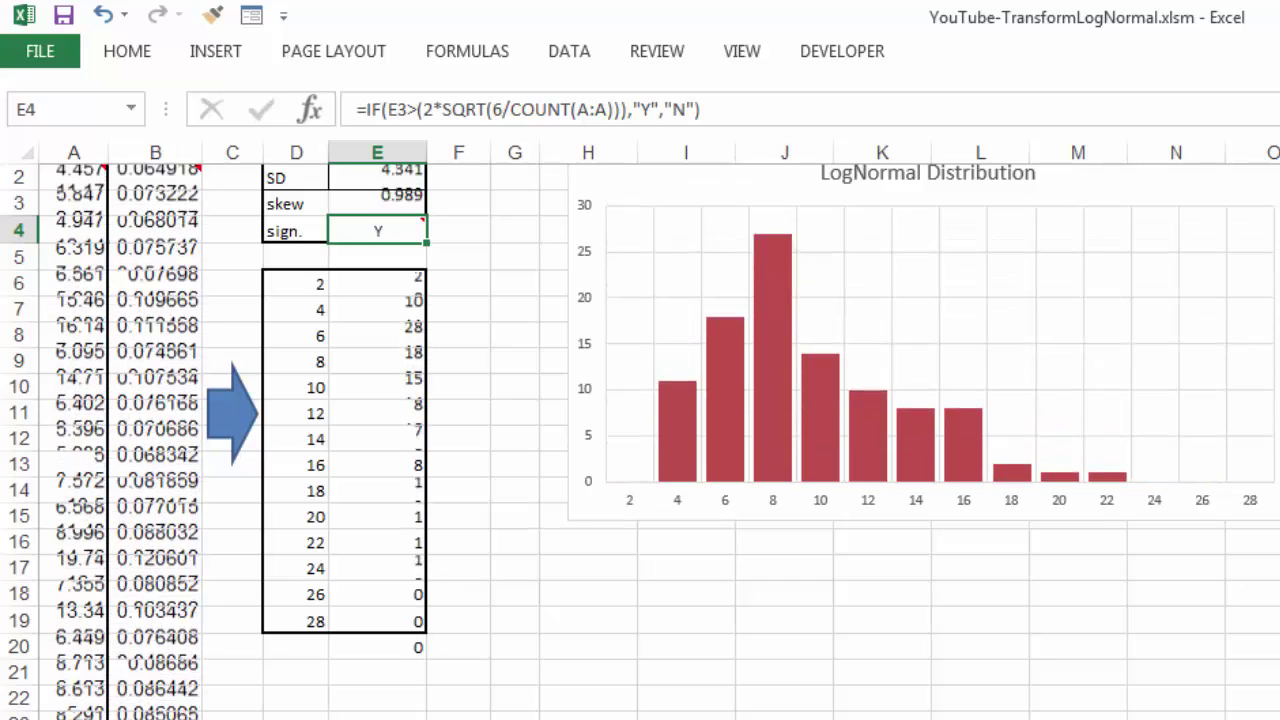
pyautogui.press('F9')
pyautogui.press('F9')
pyautogui.press('F9')
pyautogui.press('F9')
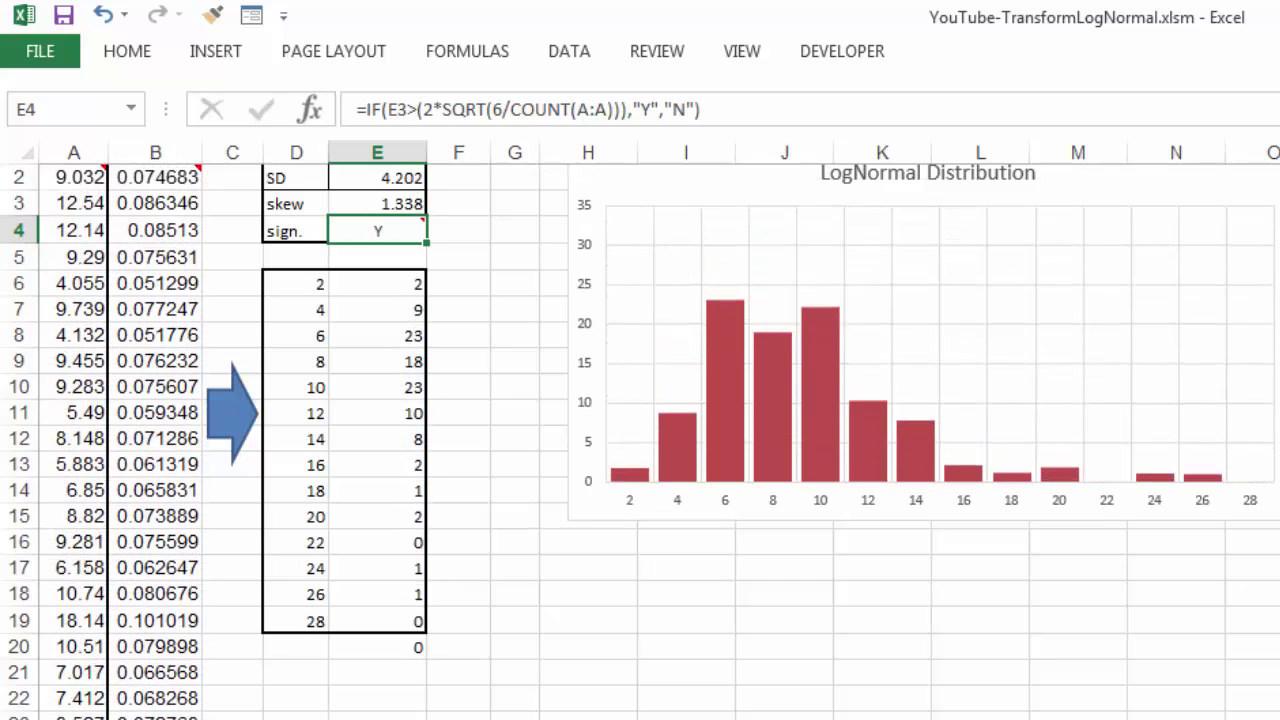
pyautogui.press('F9')
pyautogui.press('F9')
pyautogui.press('F9')
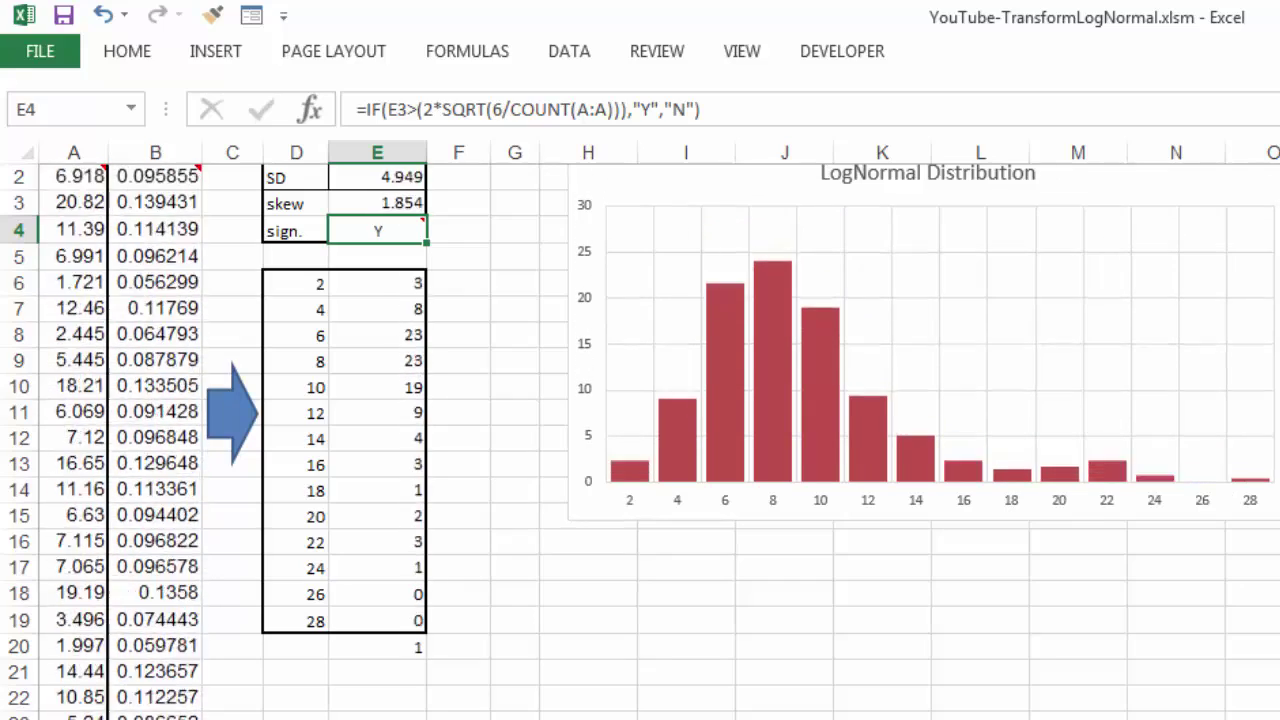
pyautogui.press('F9')
pyautogui.press('F9')
pyautogui.press('F9')
pyautogui.press('F9')
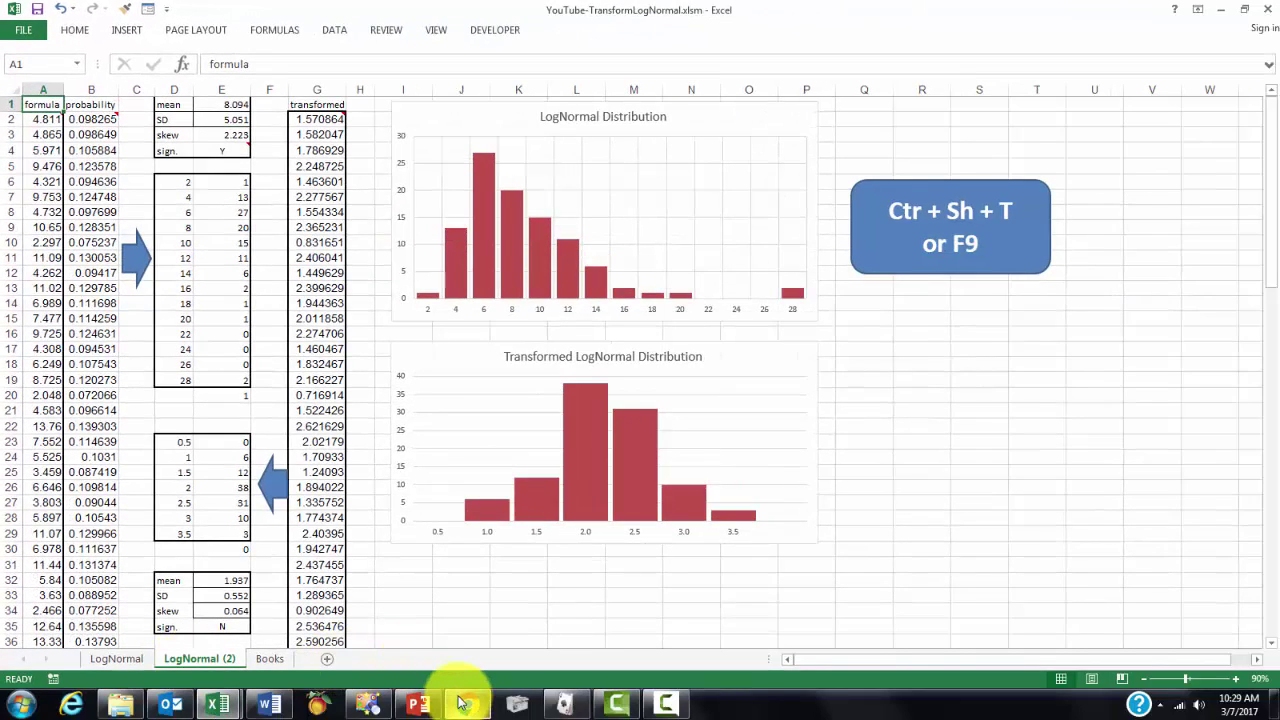
# On the LogNormal (2) sheet, inspect the natural-log transformation in G2 and the frequency range E23:E30 with its transformed histogram
pyautogui.moveTo(462, 703)
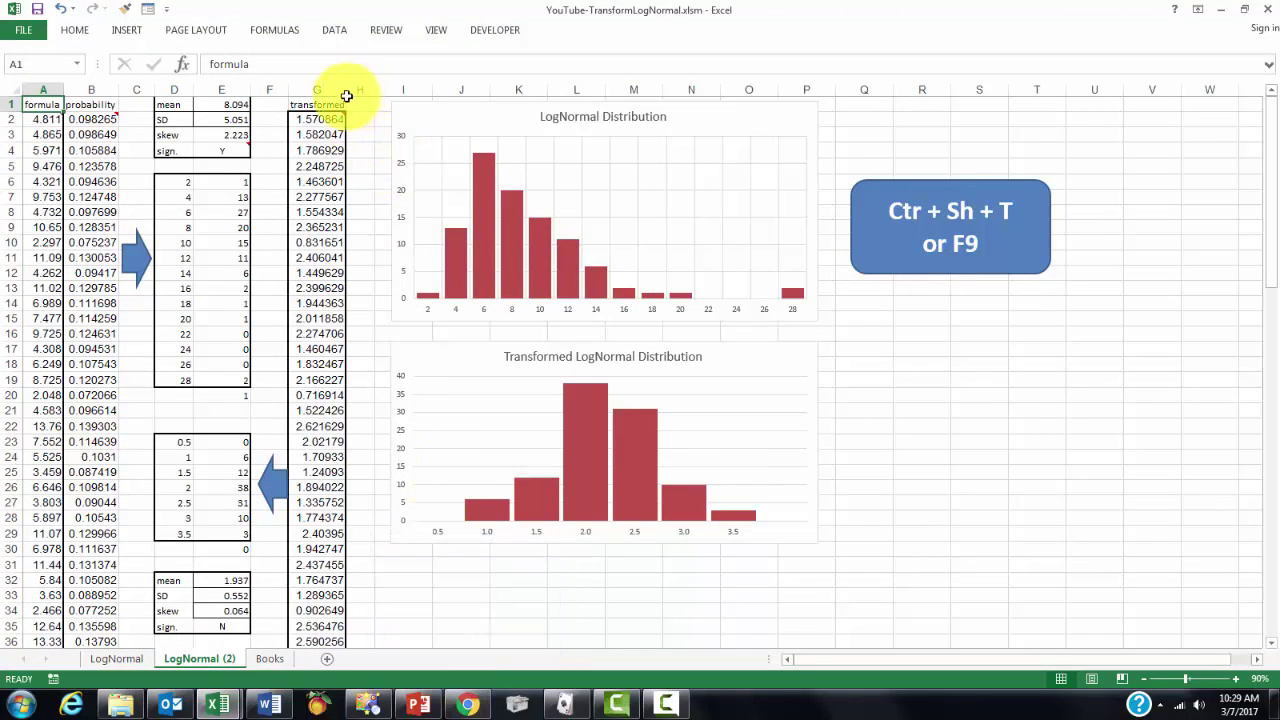
pyautogui.click(320, 89)
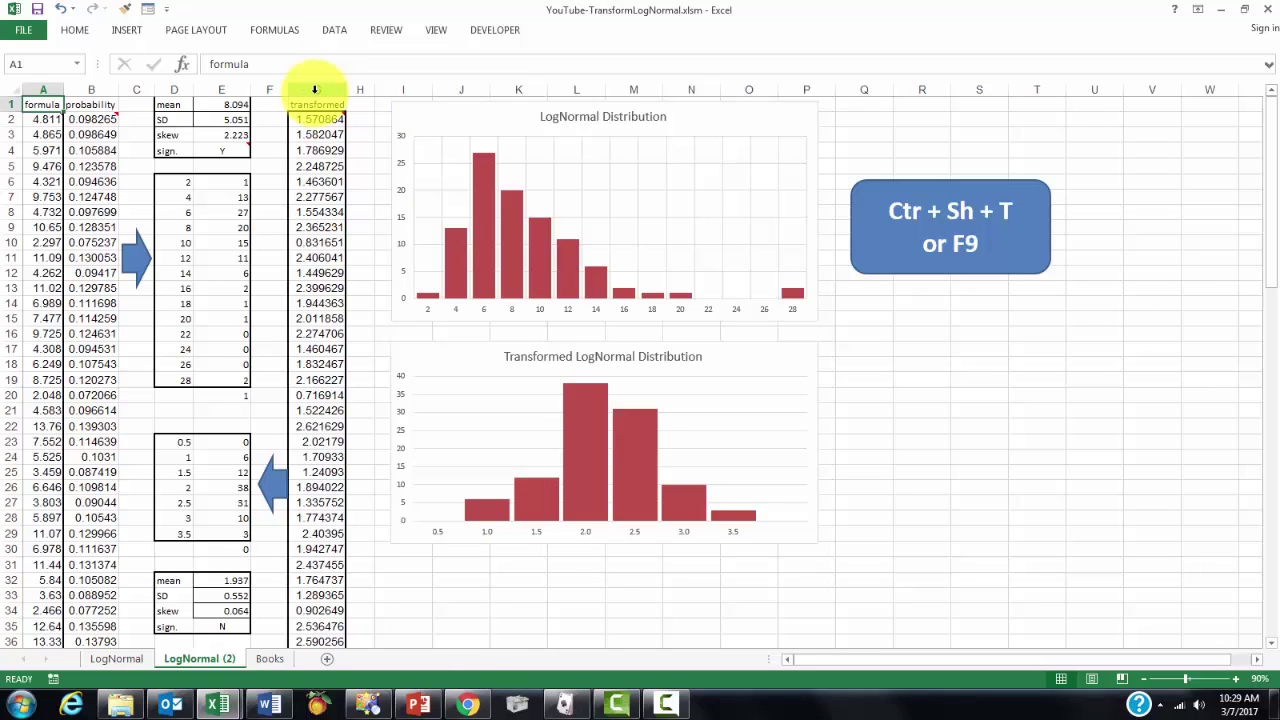
pyautogui.click(316, 119)
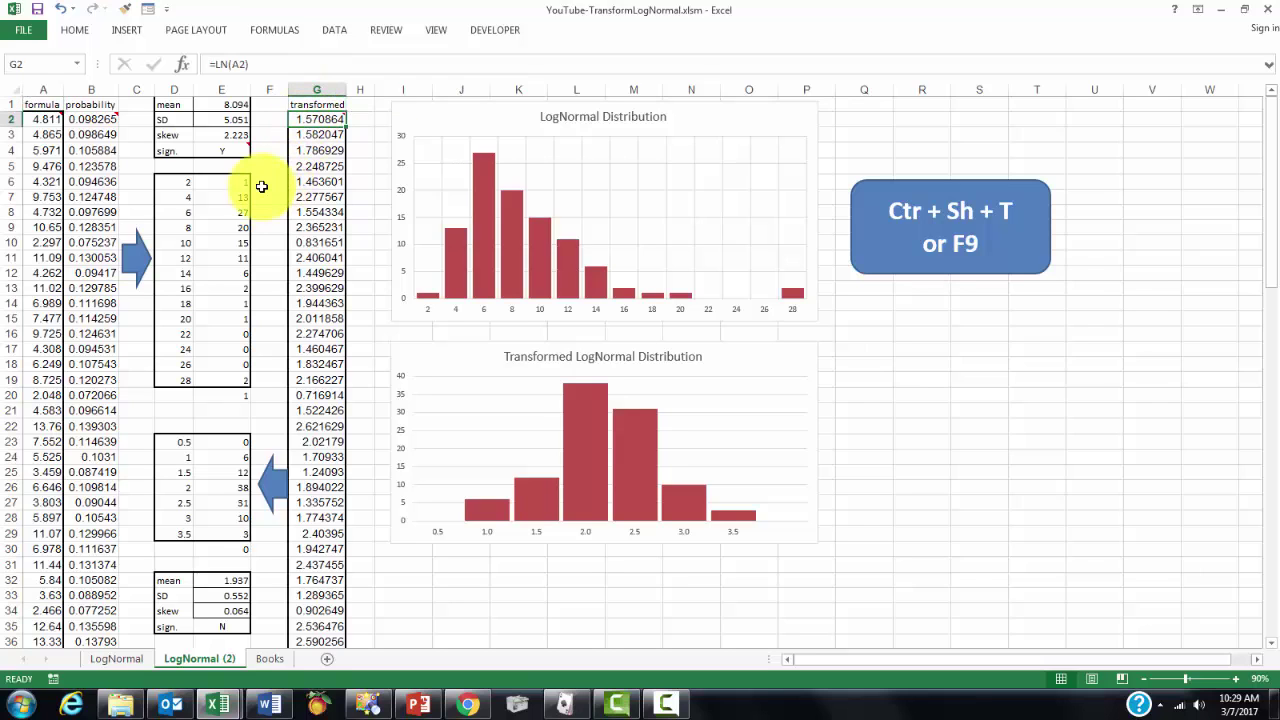
pyautogui.click(183, 65)
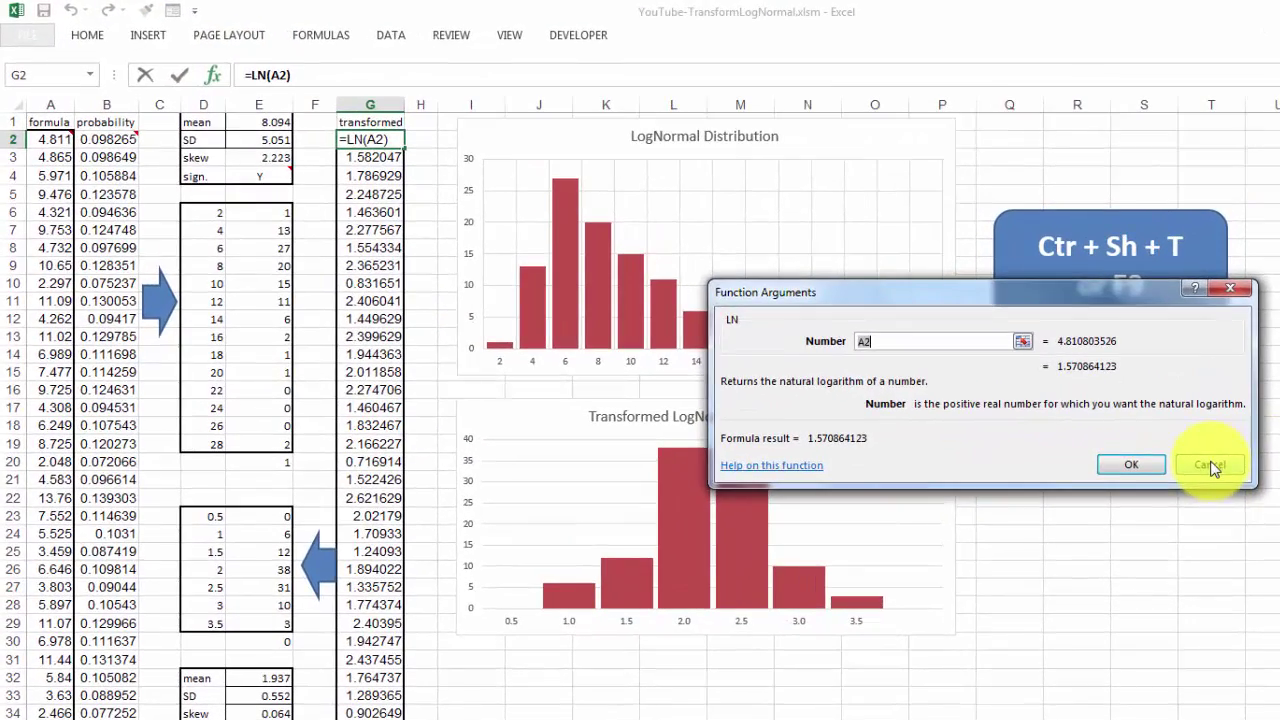
pyautogui.click(968, 398)
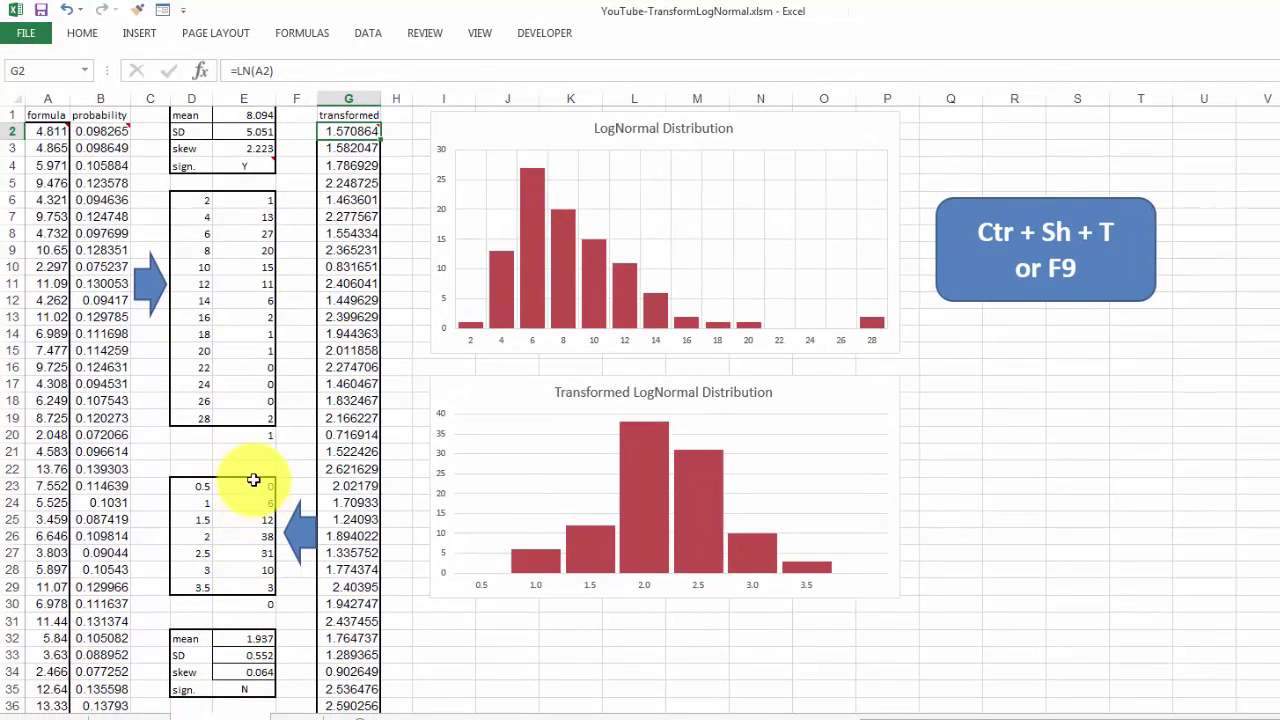
pyautogui.moveTo(251, 487); pyautogui.dragTo(262, 607)
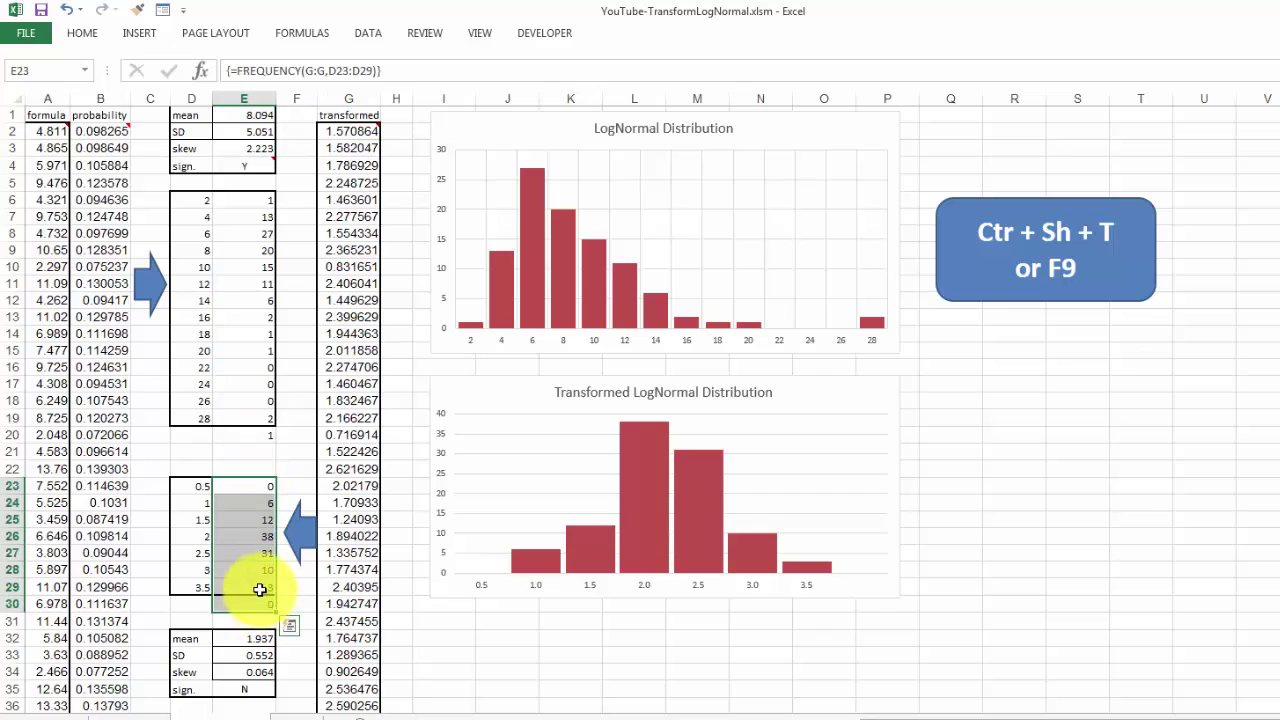
pyautogui.click(645, 508)
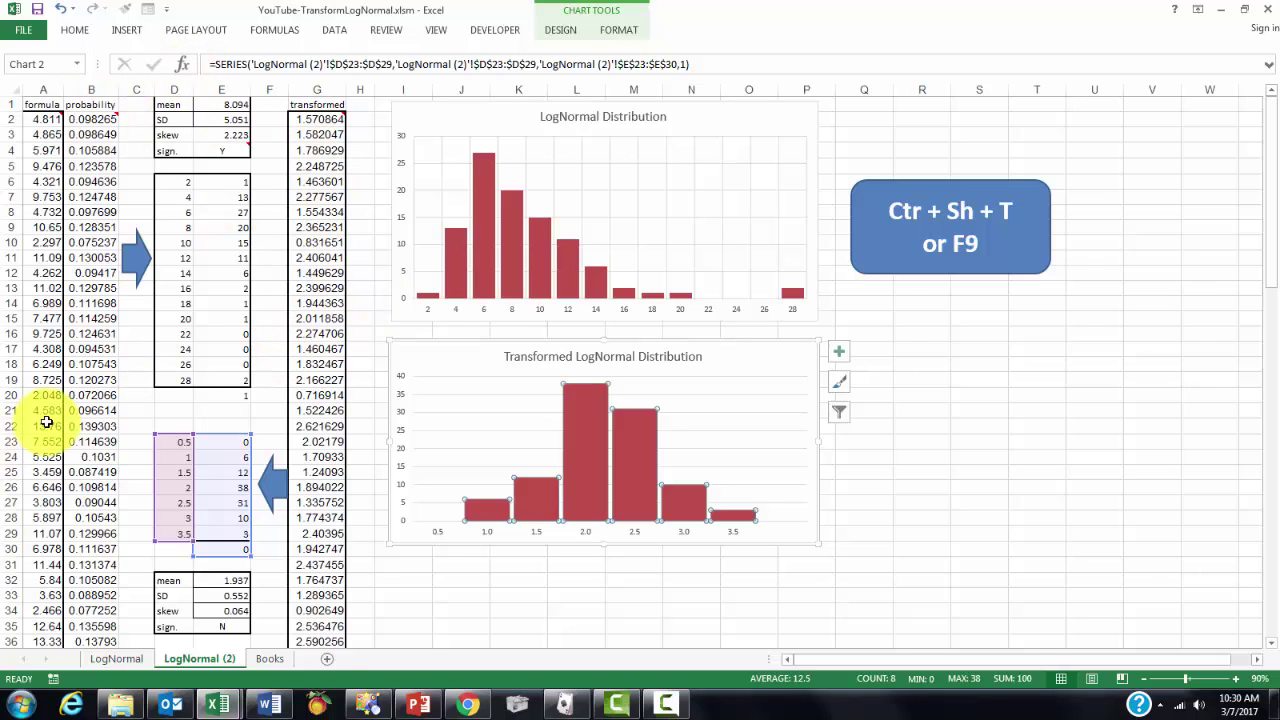
# Recalculate the LogNormal (2) sheet repeatedly to draw new random samples for both histograms, and run the sheet's recalculation macro
pyautogui.press('F9')
pyautogui.press('F9')
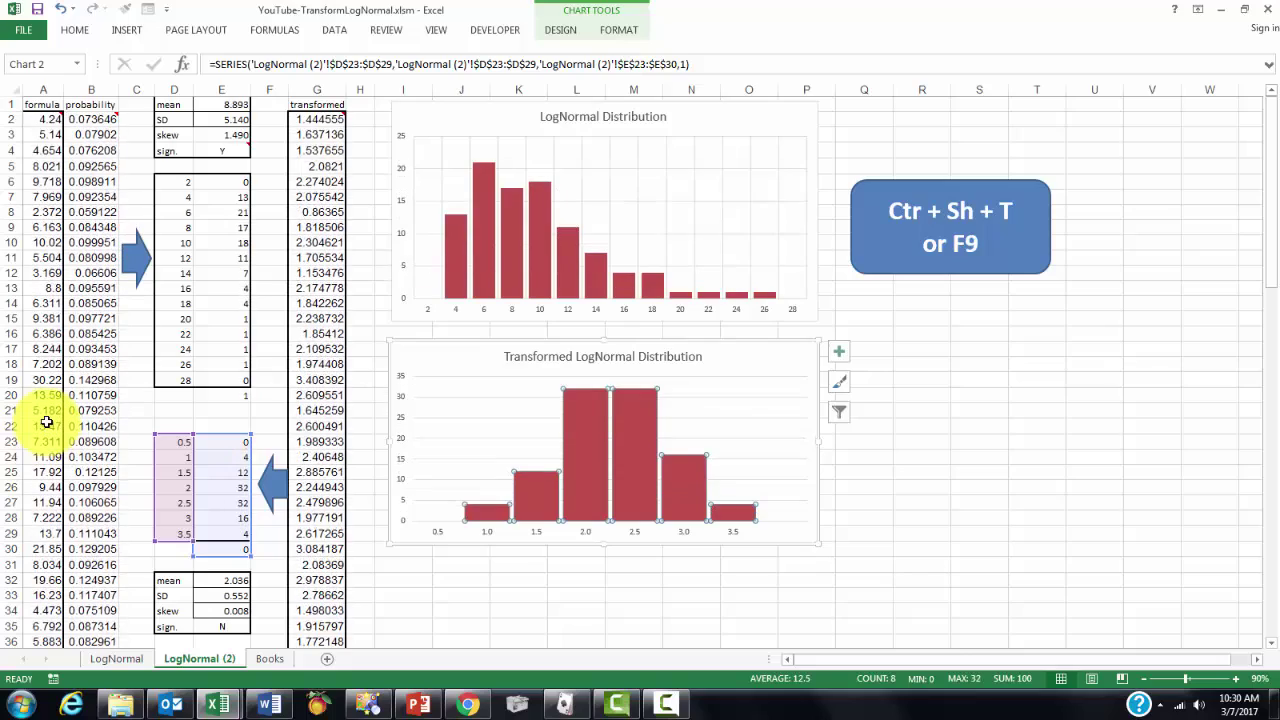
pyautogui.press('F9')
pyautogui.press('F9')
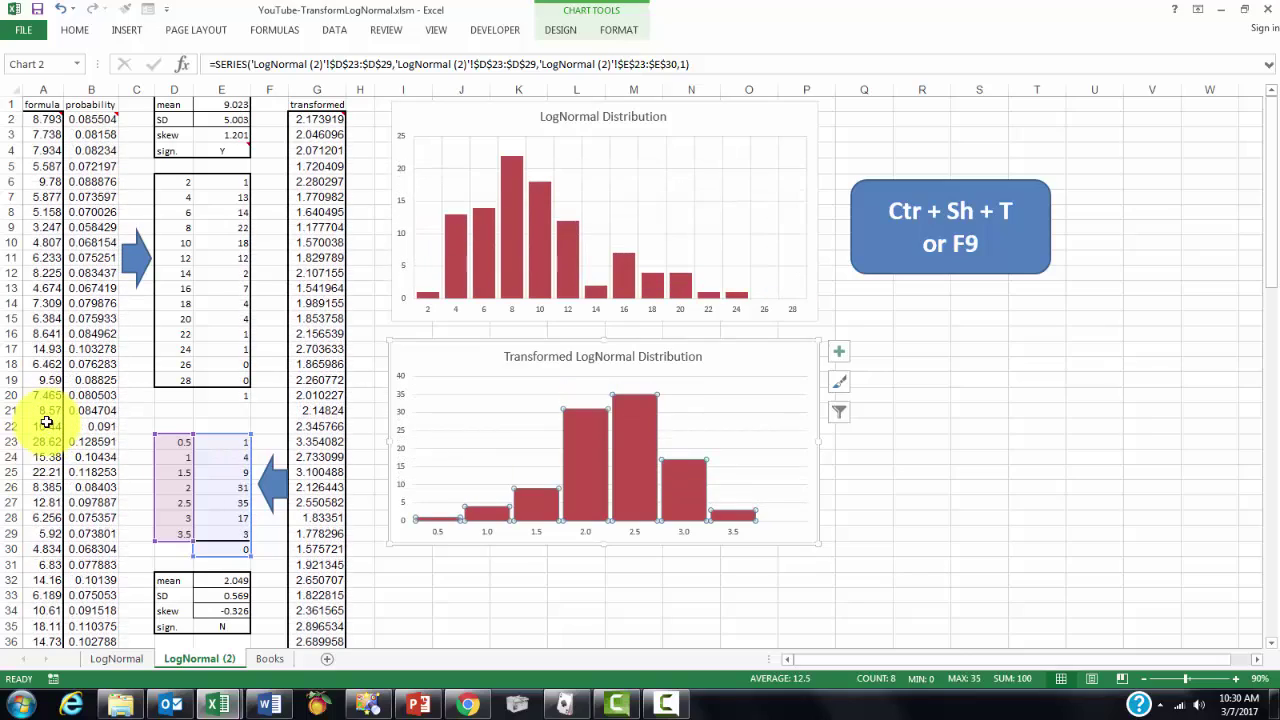
pyautogui.press('F9')
pyautogui.press('F9')
pyautogui.press('F9')
pyautogui.press('F9')
pyautogui.press('F9')
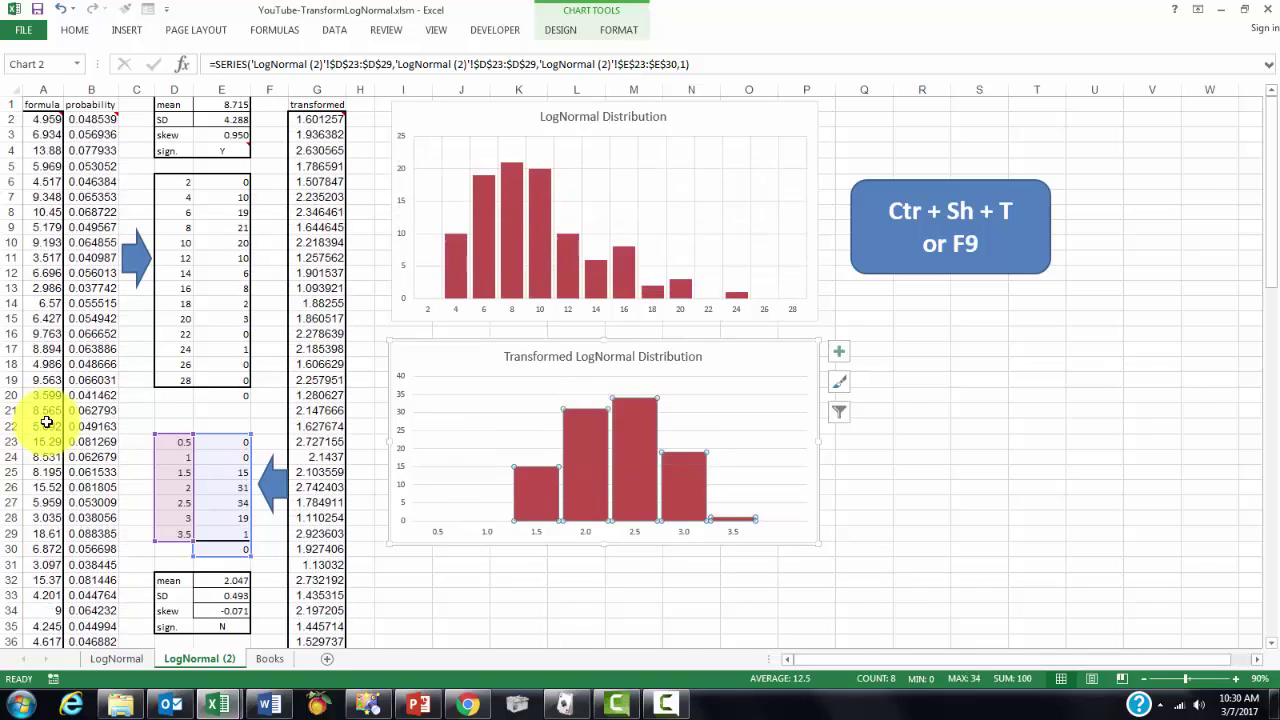
pyautogui.press('F9')
pyautogui.press('F9')
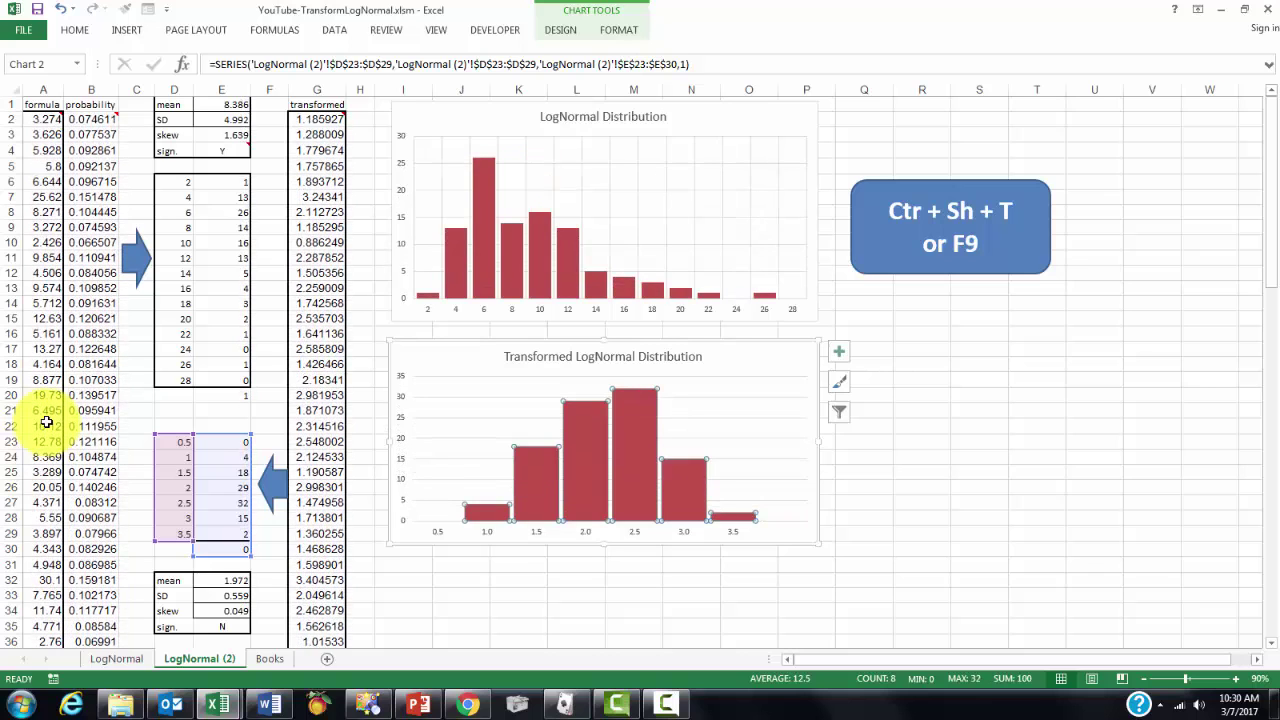
pyautogui.press('F9')
pyautogui.press('F9')
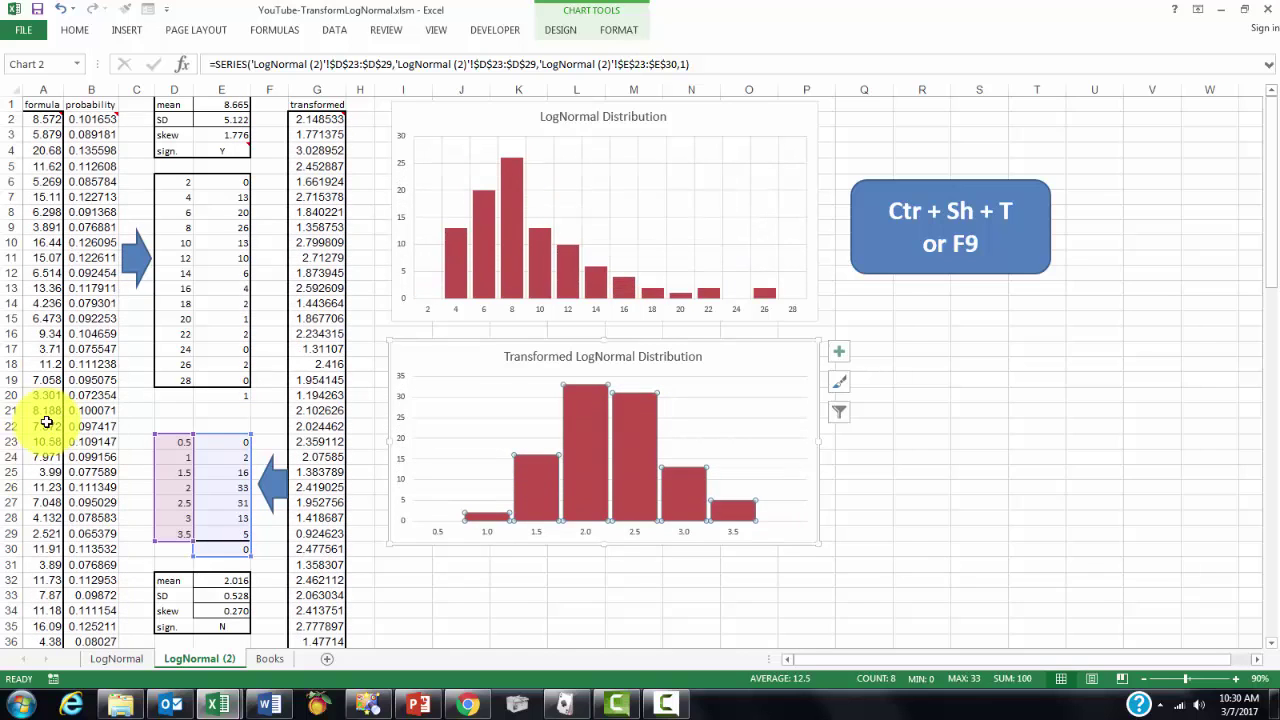
pyautogui.press('F9')
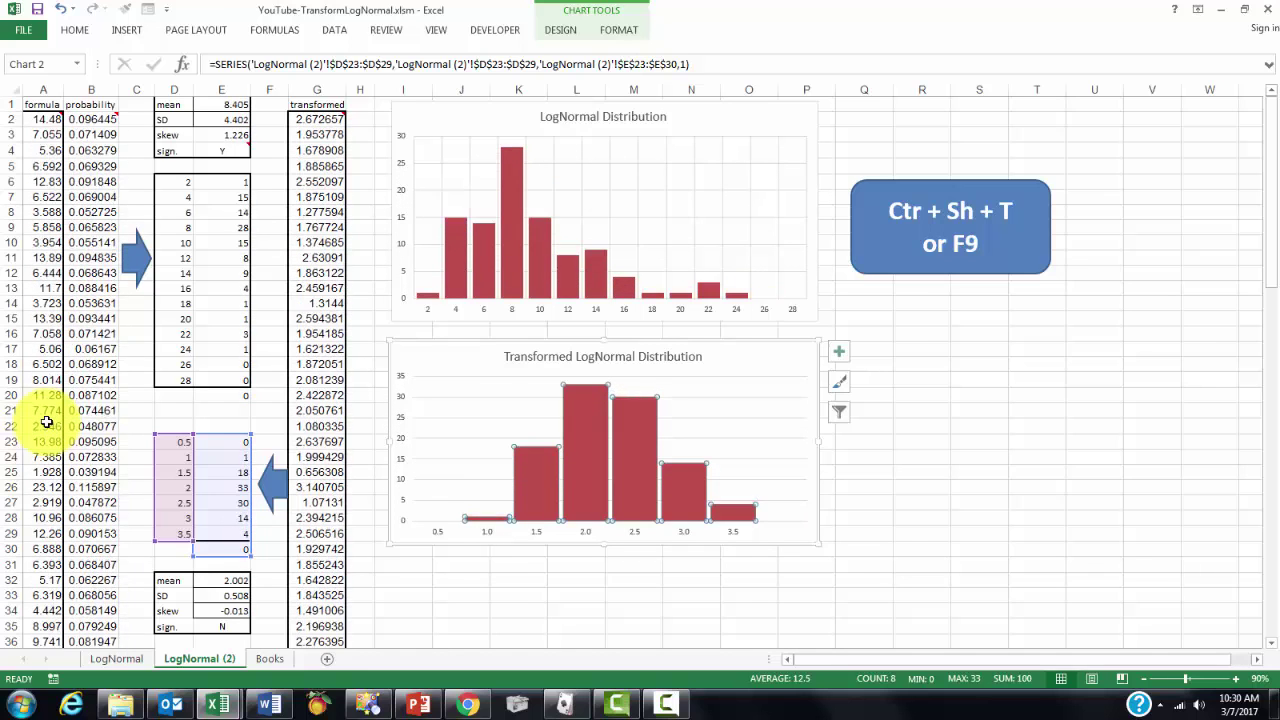
pyautogui.press('F9')
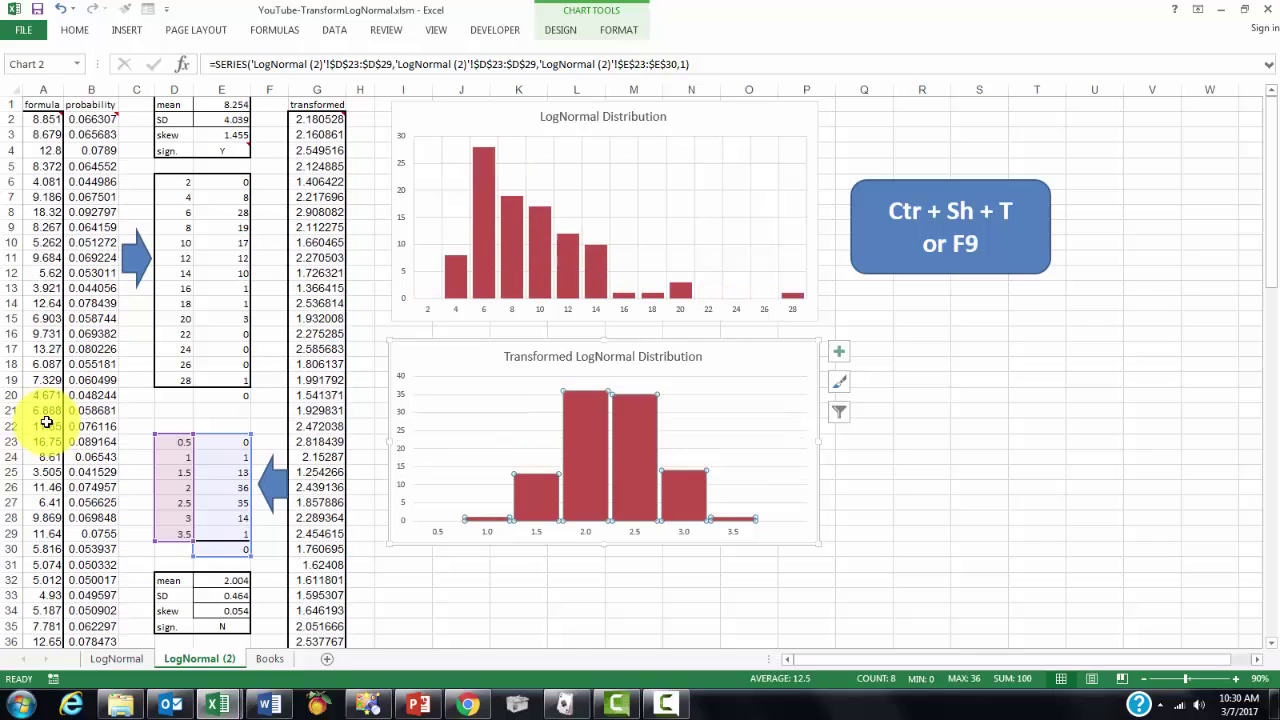
pyautogui.press('F9')
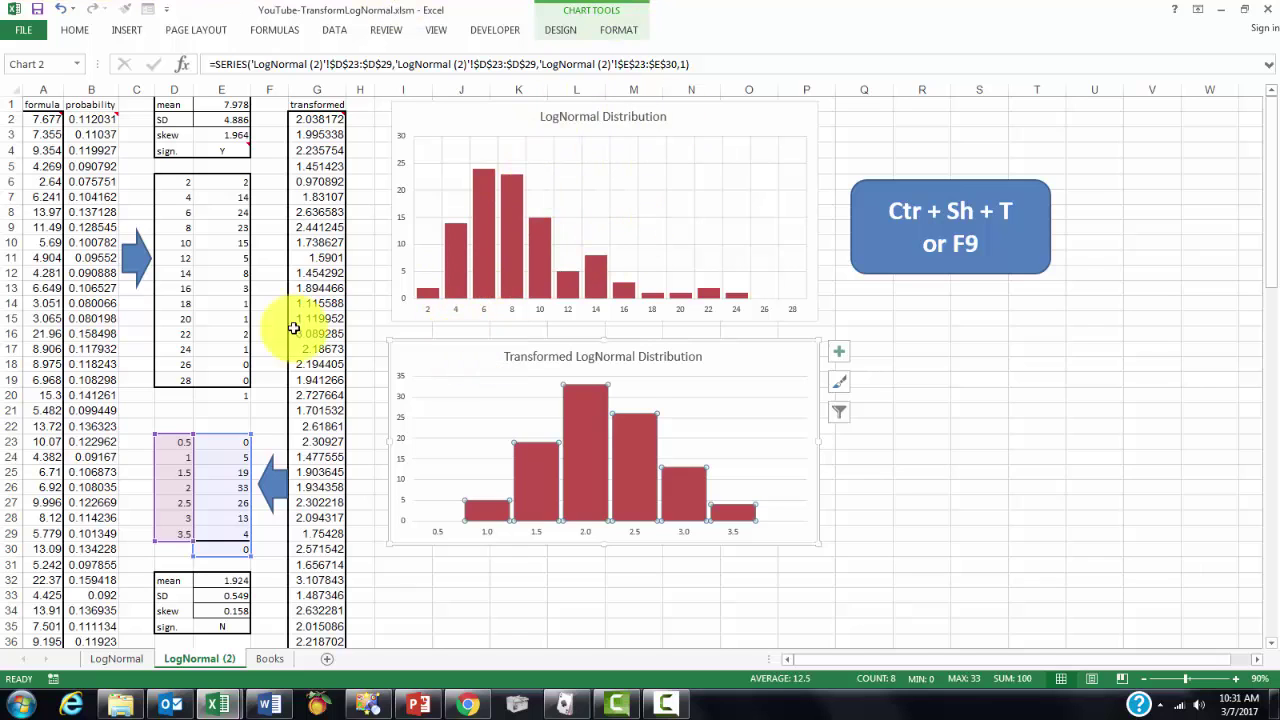
pyautogui.hotkey('ctrl', 'shift', 't')
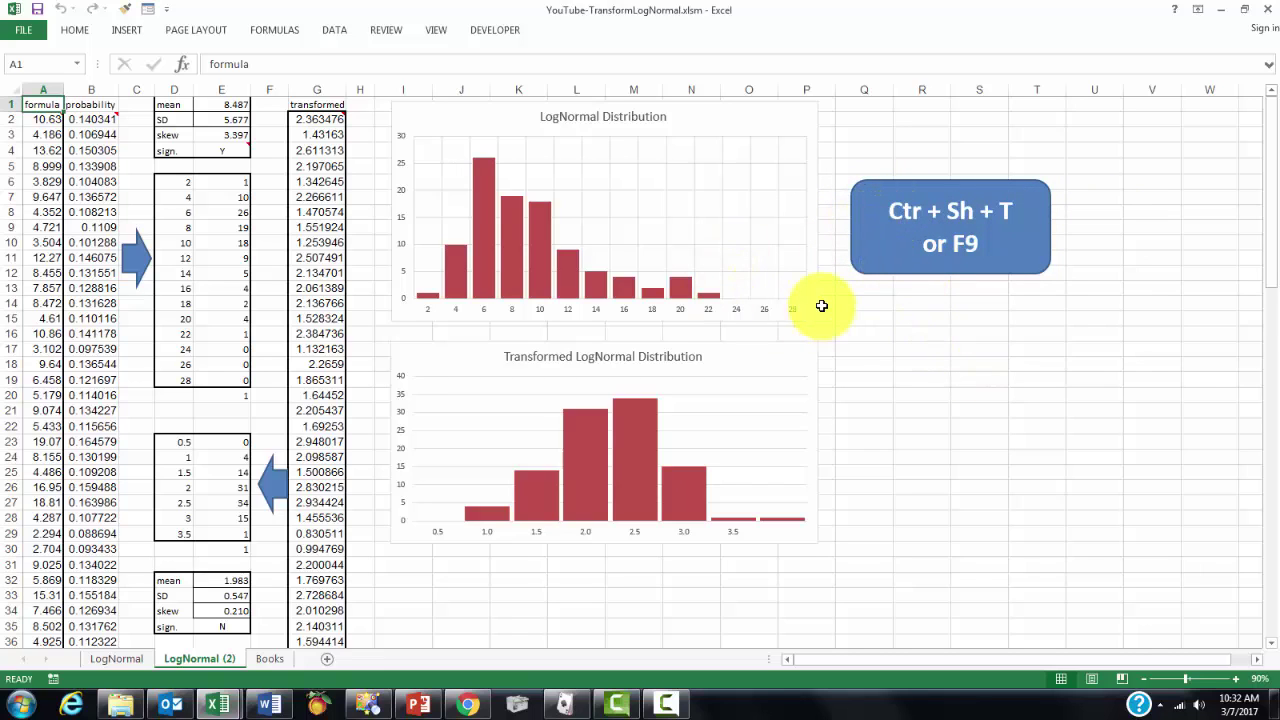
# Run the TransformLogNormal macro from LogNormal (2), agreeing to create a random lognormal distribution on a sheet copy and to transform the data
pyautogui.hotkey('ctrl', 'shift', 't')
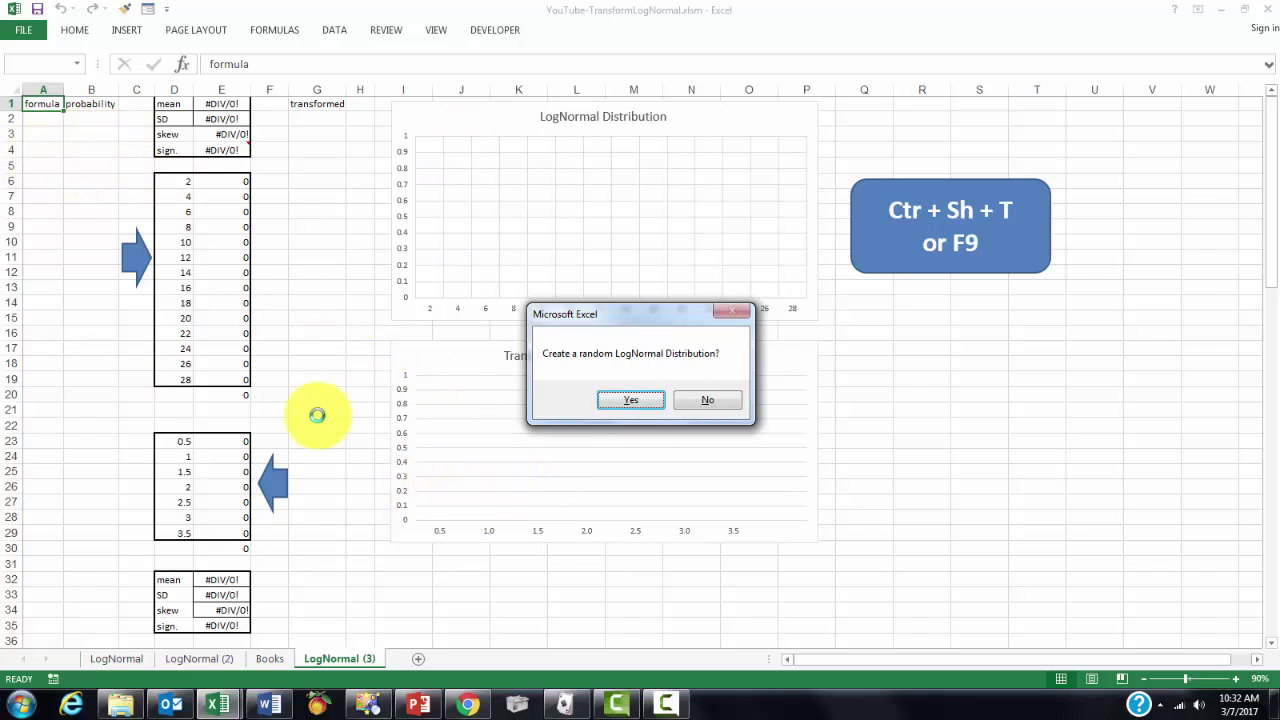
pyautogui.click(632, 404)
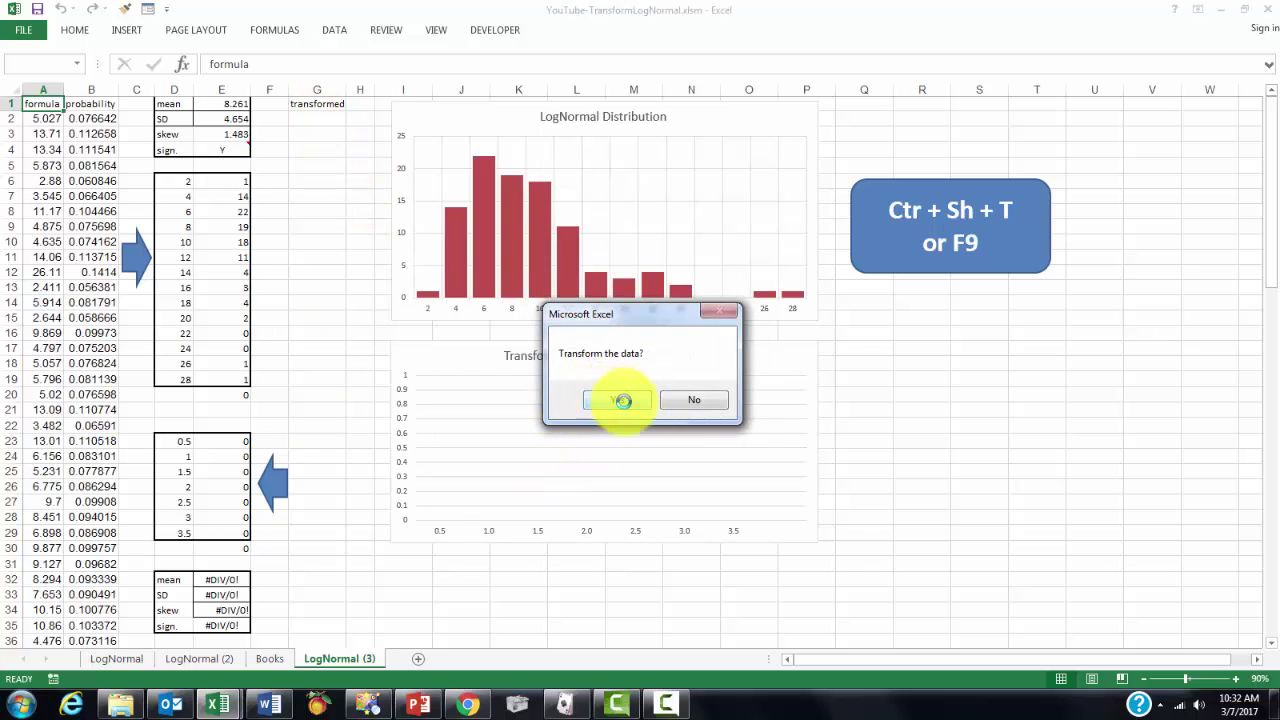
pyautogui.click(622, 402)
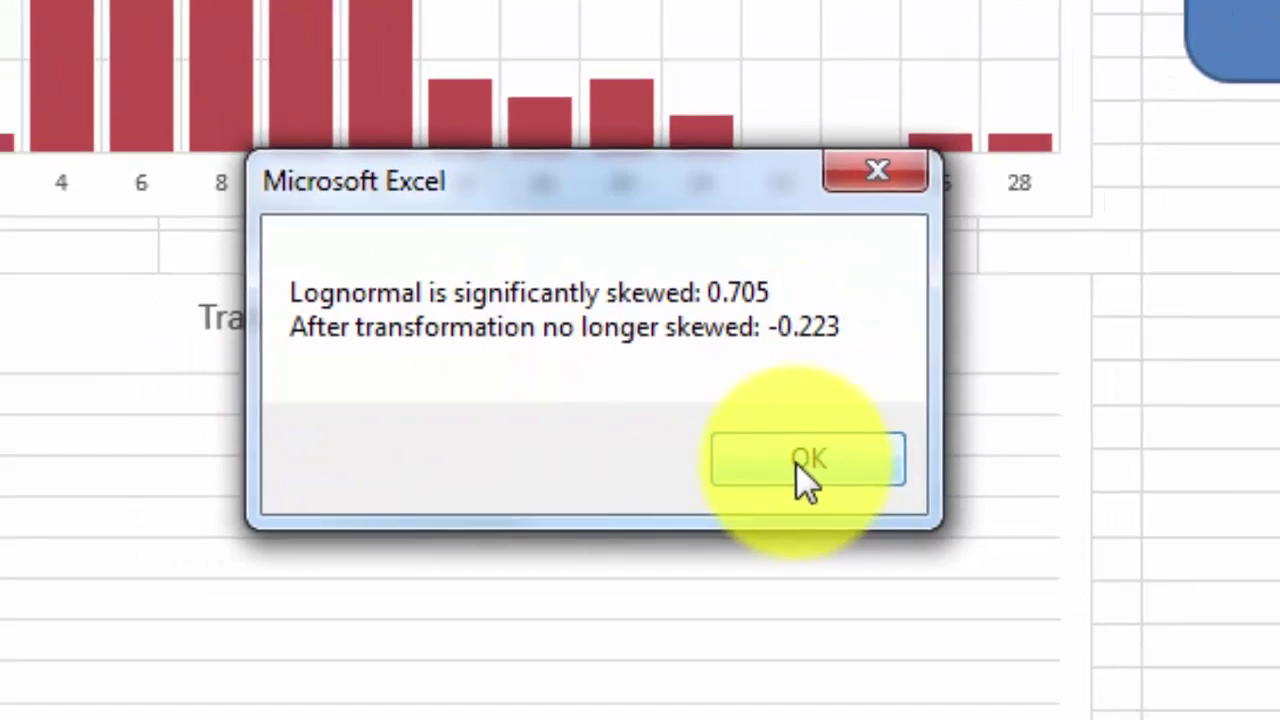
pyautogui.click(820, 482)
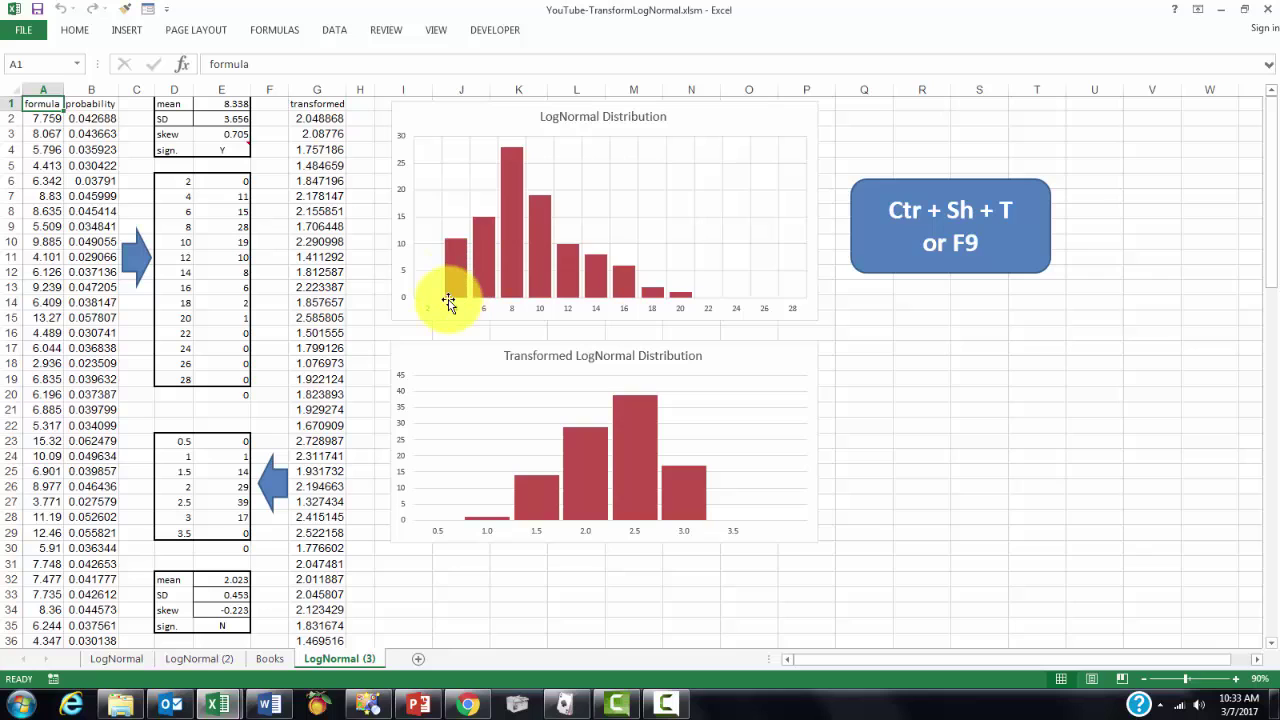
# Run the macro again from LogNormal (3), generating another random lognormal sample on a new sheet copy and transforming it
pyautogui.hotkey('ctrl', 'shift', 't')
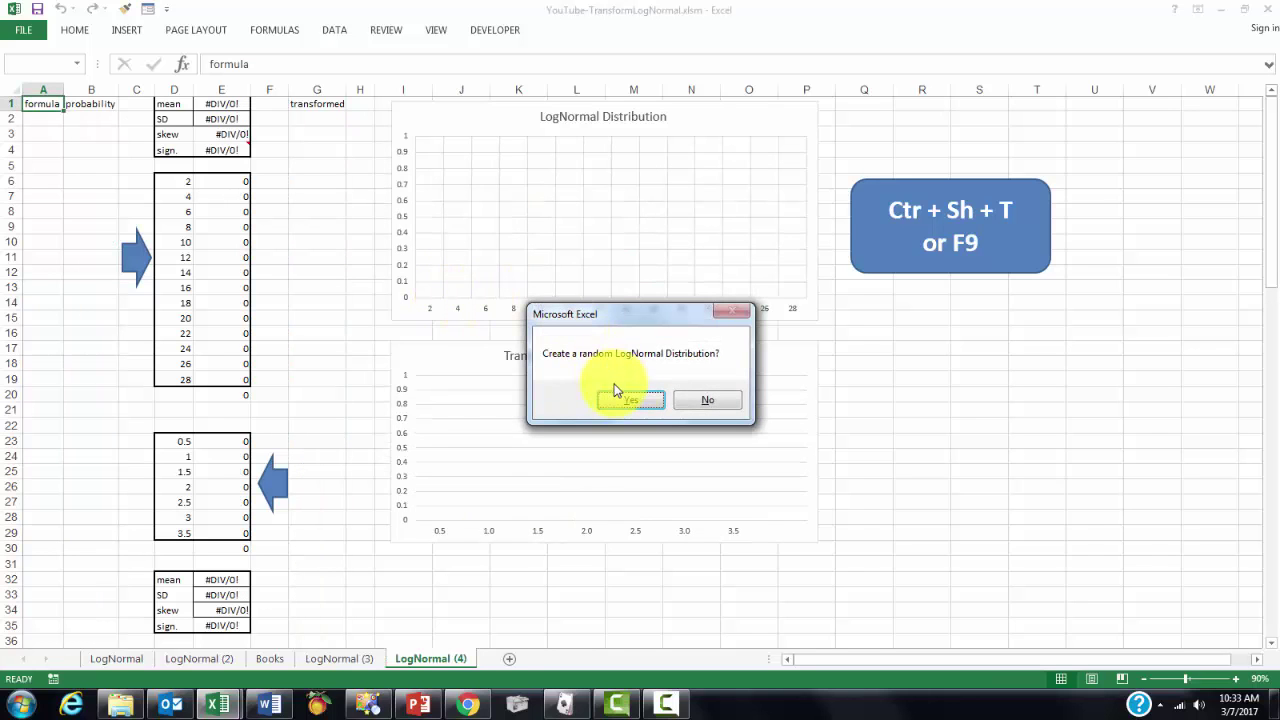
pyautogui.click(633, 399)
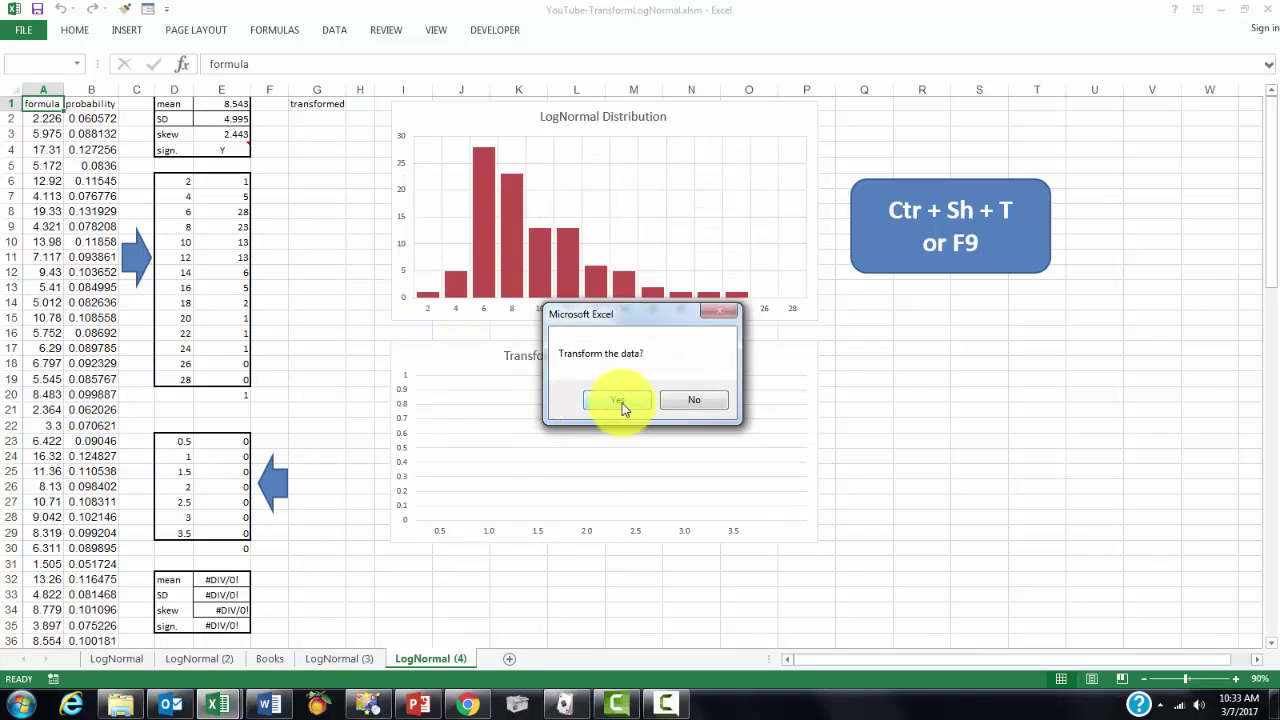
pyautogui.click(617, 401)
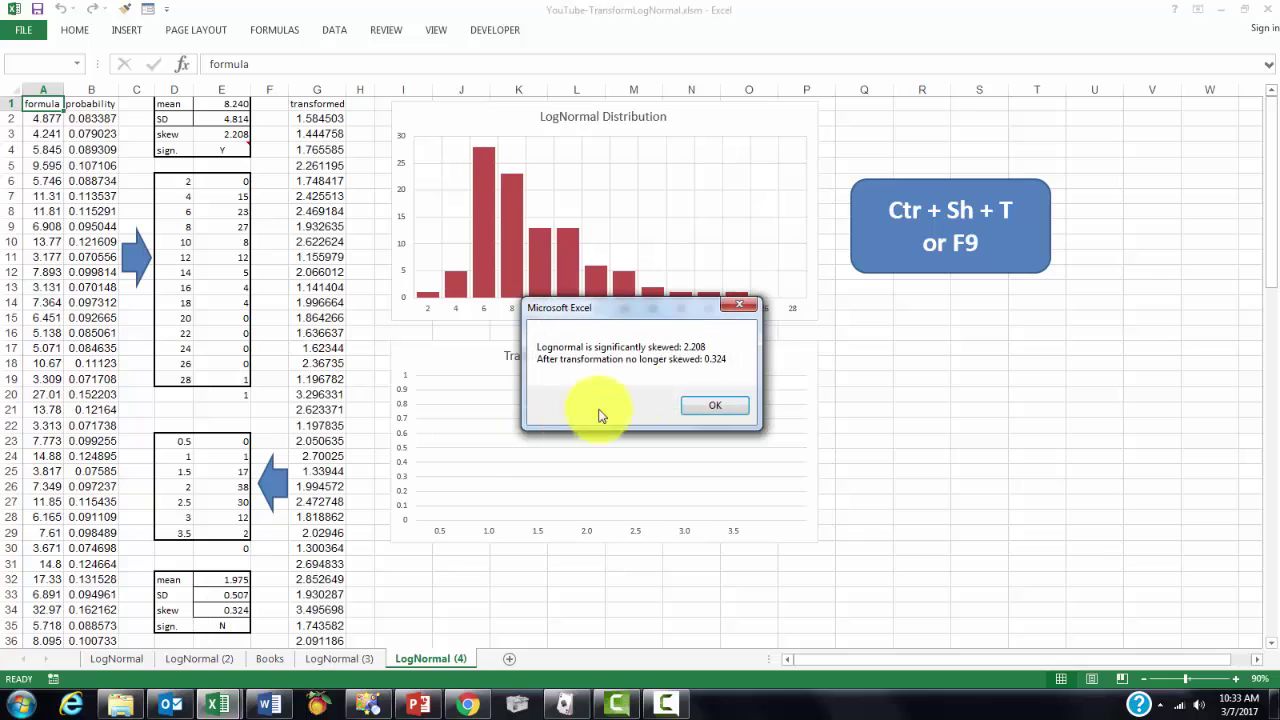
pyautogui.click(714, 407)
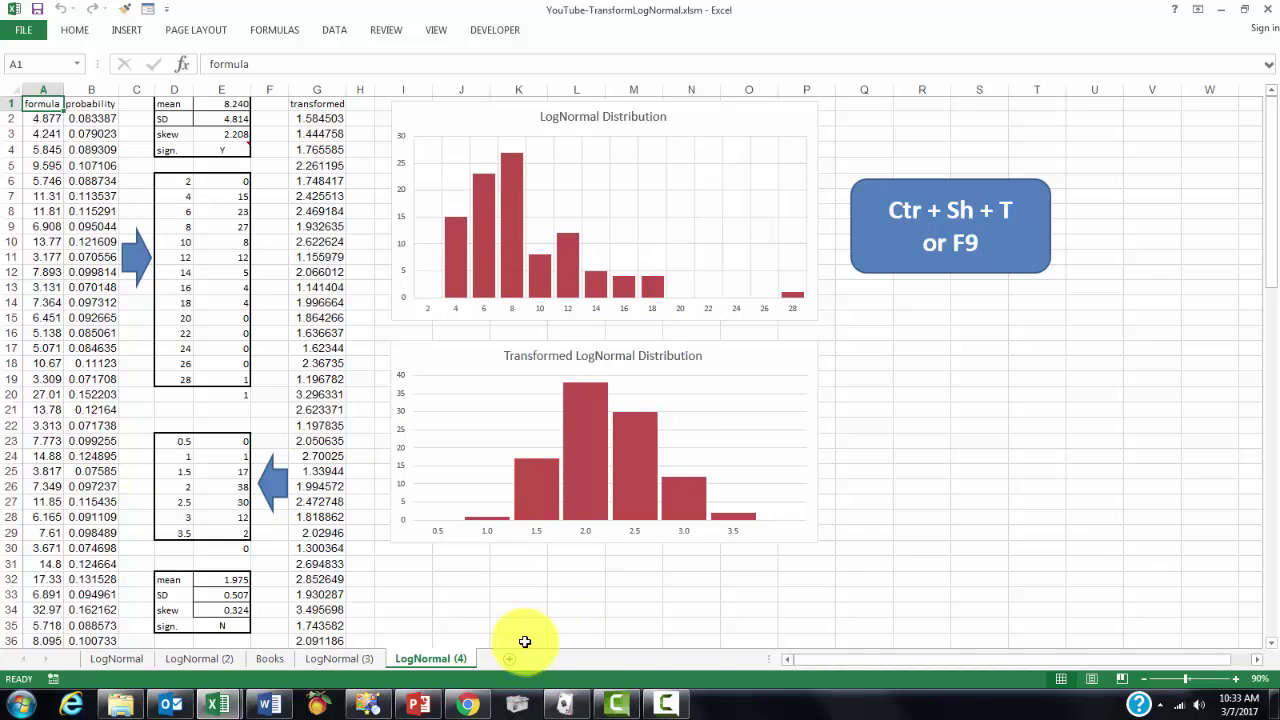
# Open the macro's VBA code and examine the oWS worksheet declaration, its ActiveSheet assignment and the Before and After arguments of oWS.Copy
pyautogui.hotkey('alt', 'F11')
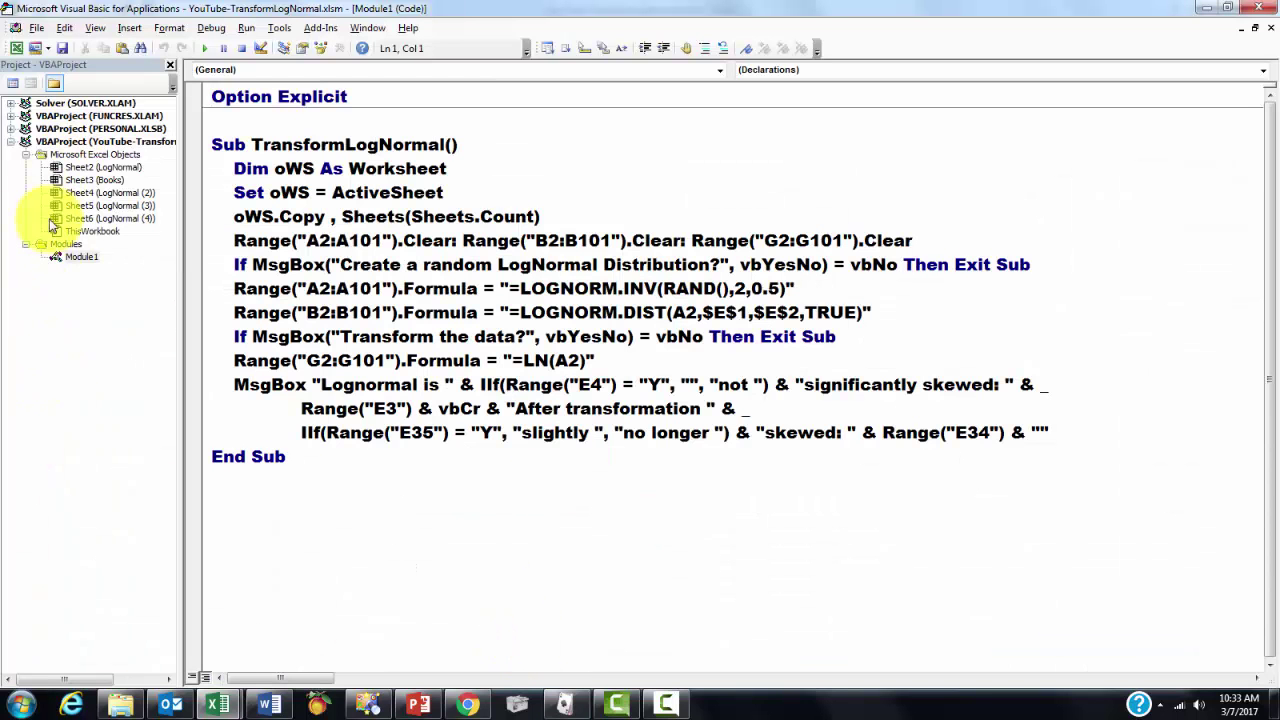
pyautogui.click(130, 28)
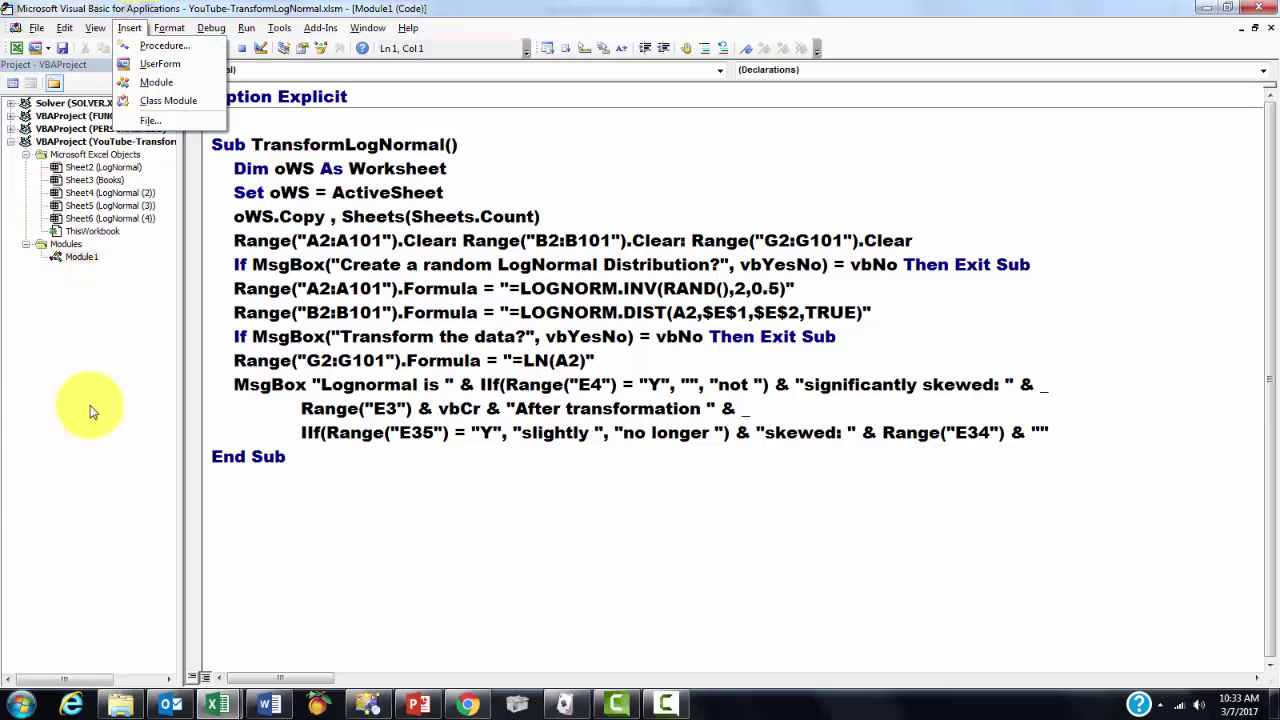
pyautogui.click(205, 144)
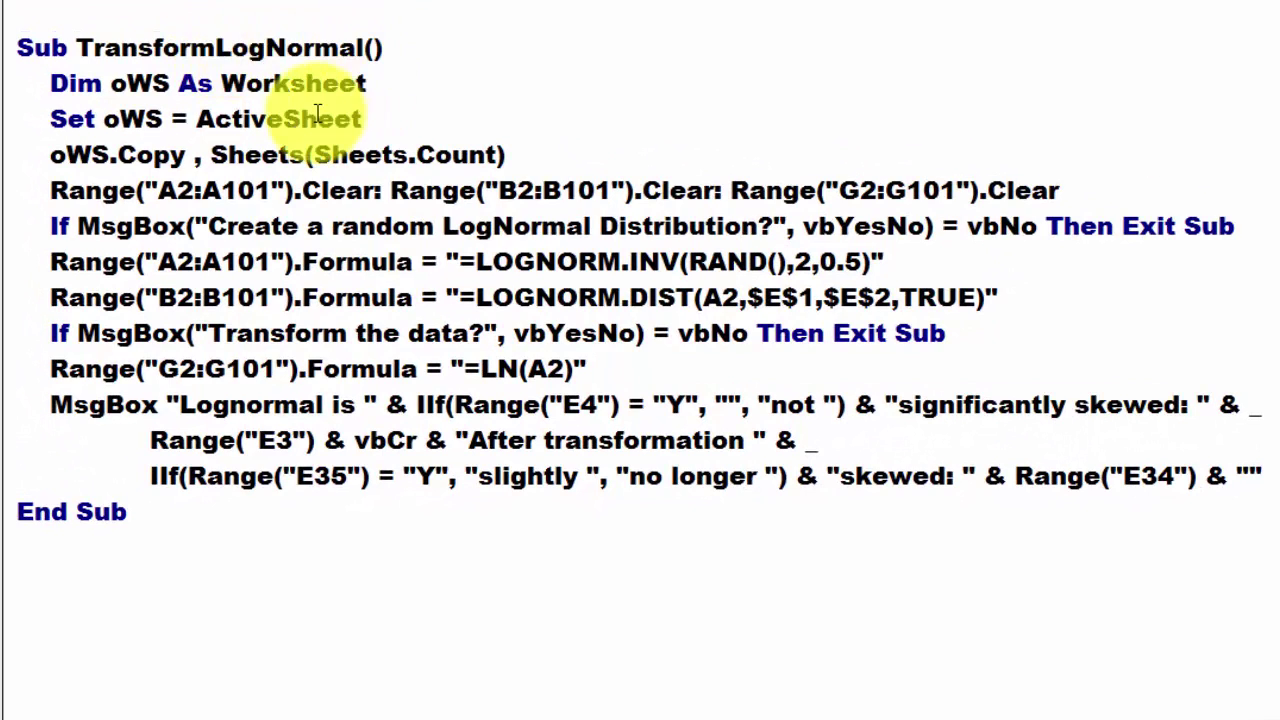
pyautogui.click(5, 92)
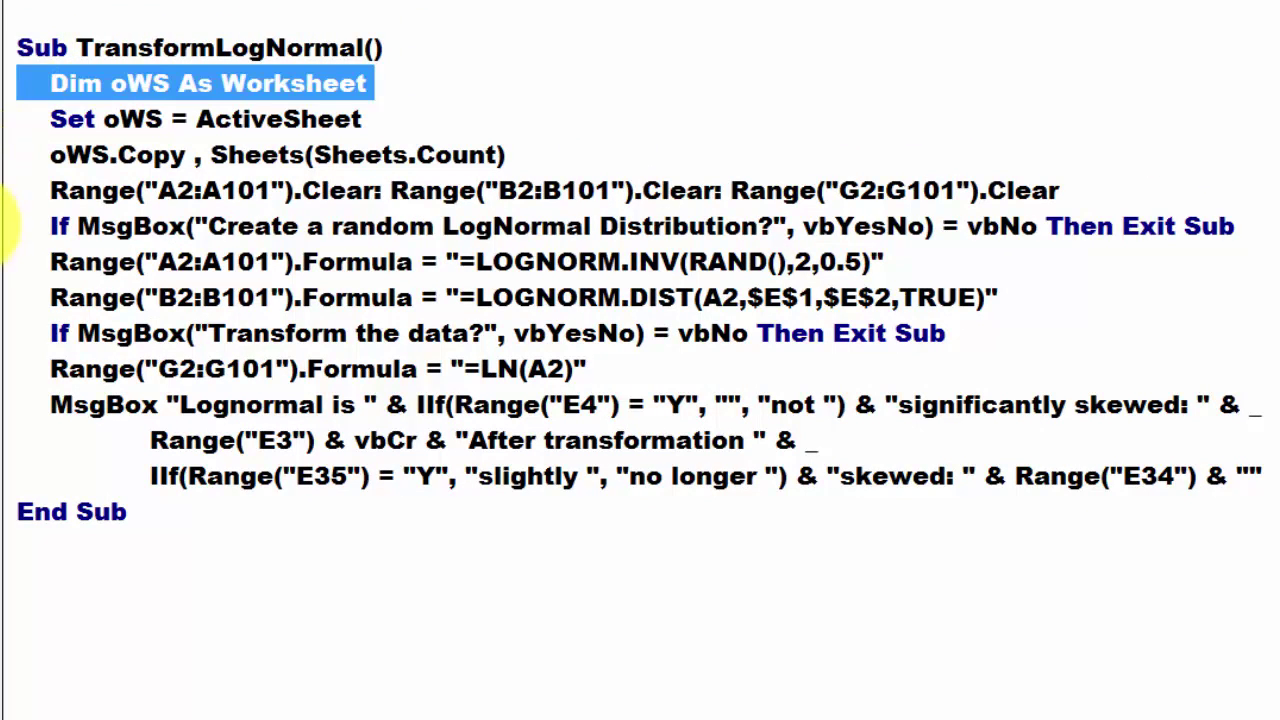
pyautogui.click(5, 130)
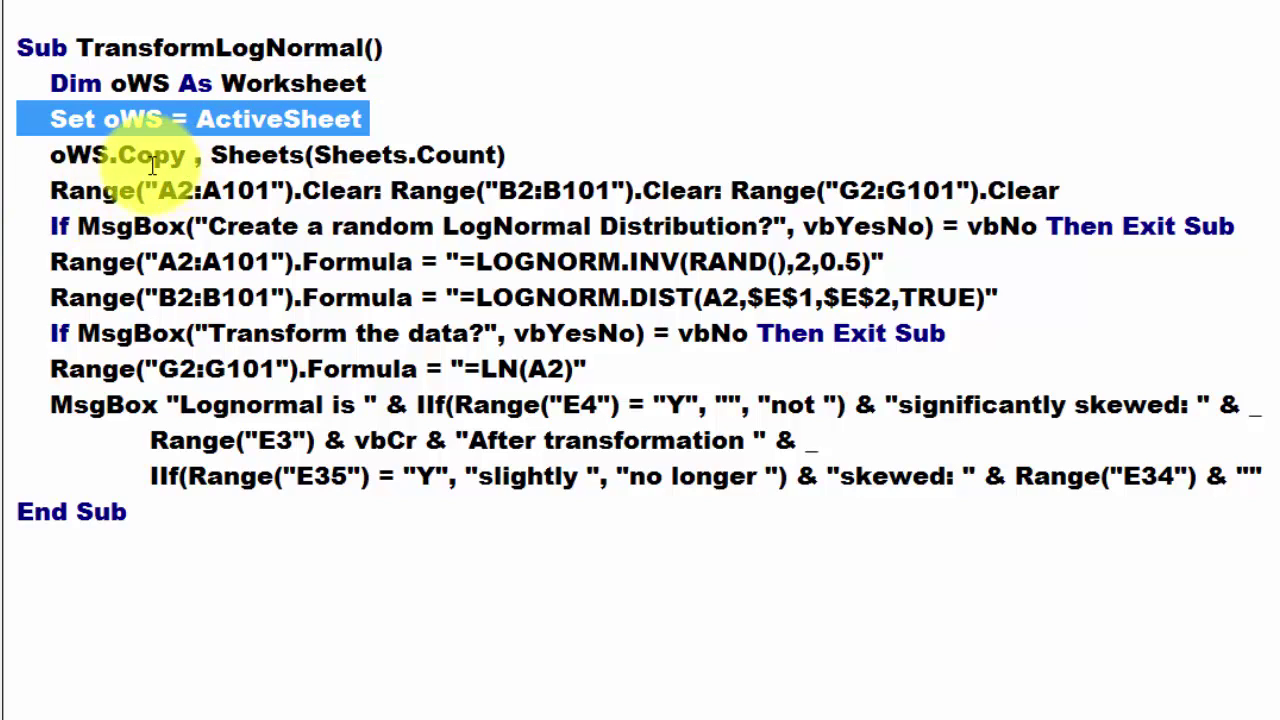
pyautogui.doubleClick(93, 160)
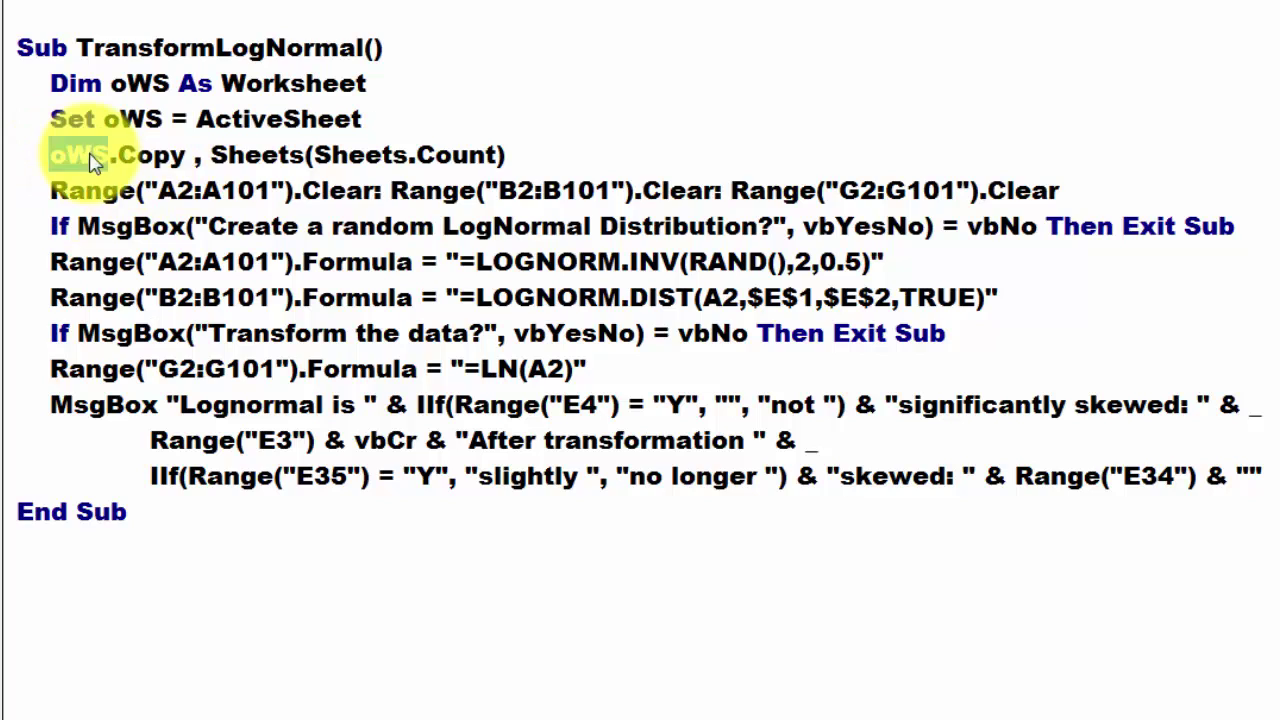
pyautogui.click(197, 160)
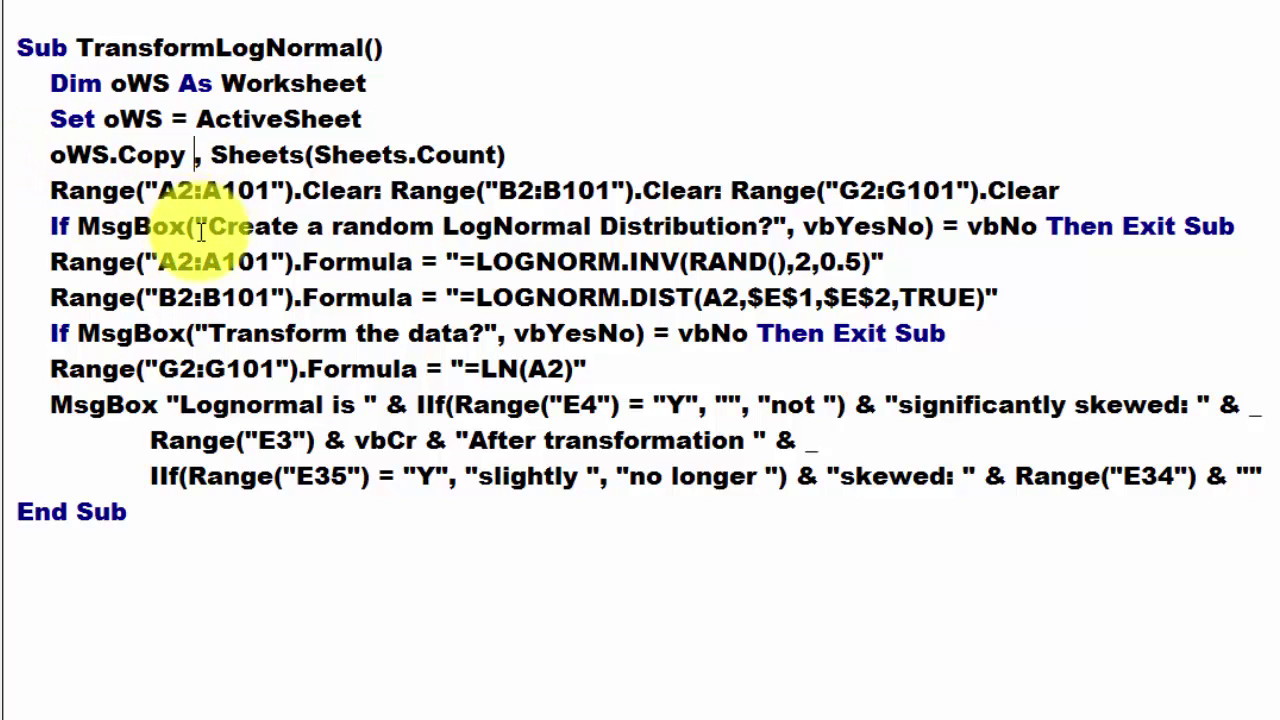
pyautogui.write(',')
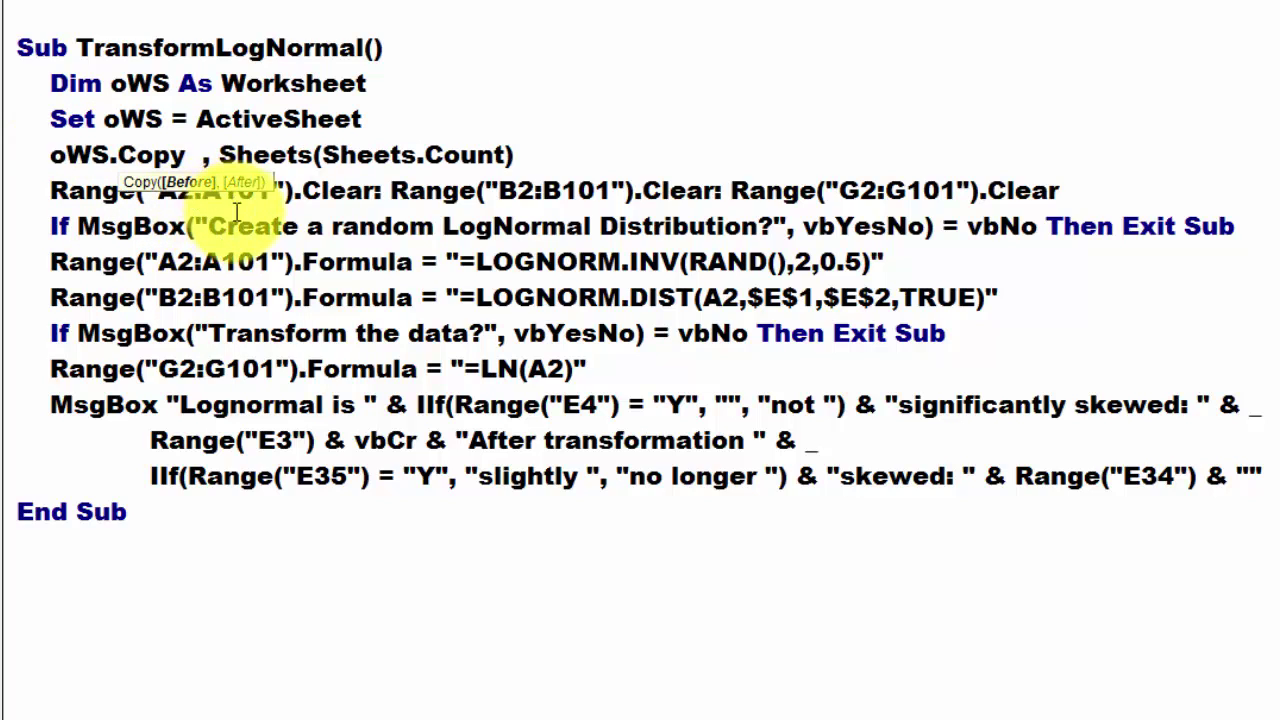
pyautogui.click(217, 157)
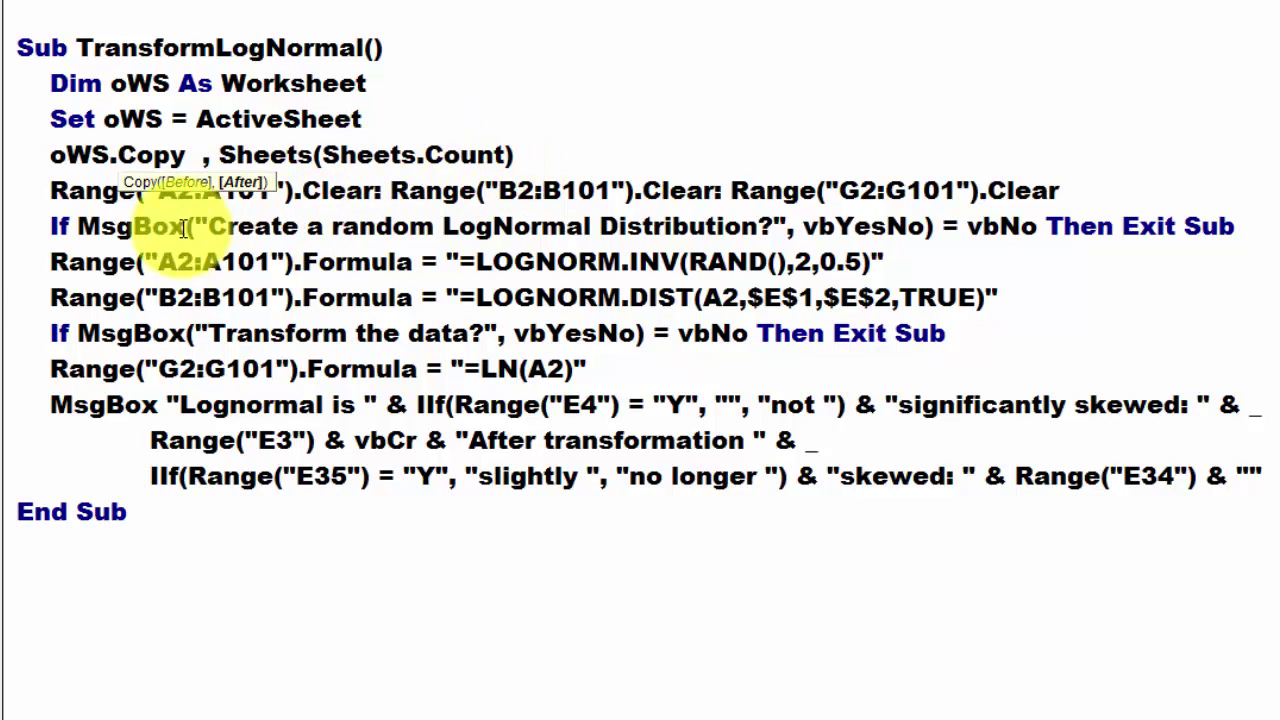
# Examine the TransformLogNormal code line that clears ranges A2:A101, B2:B101 and G2:G101
pyautogui.click(4, 200)
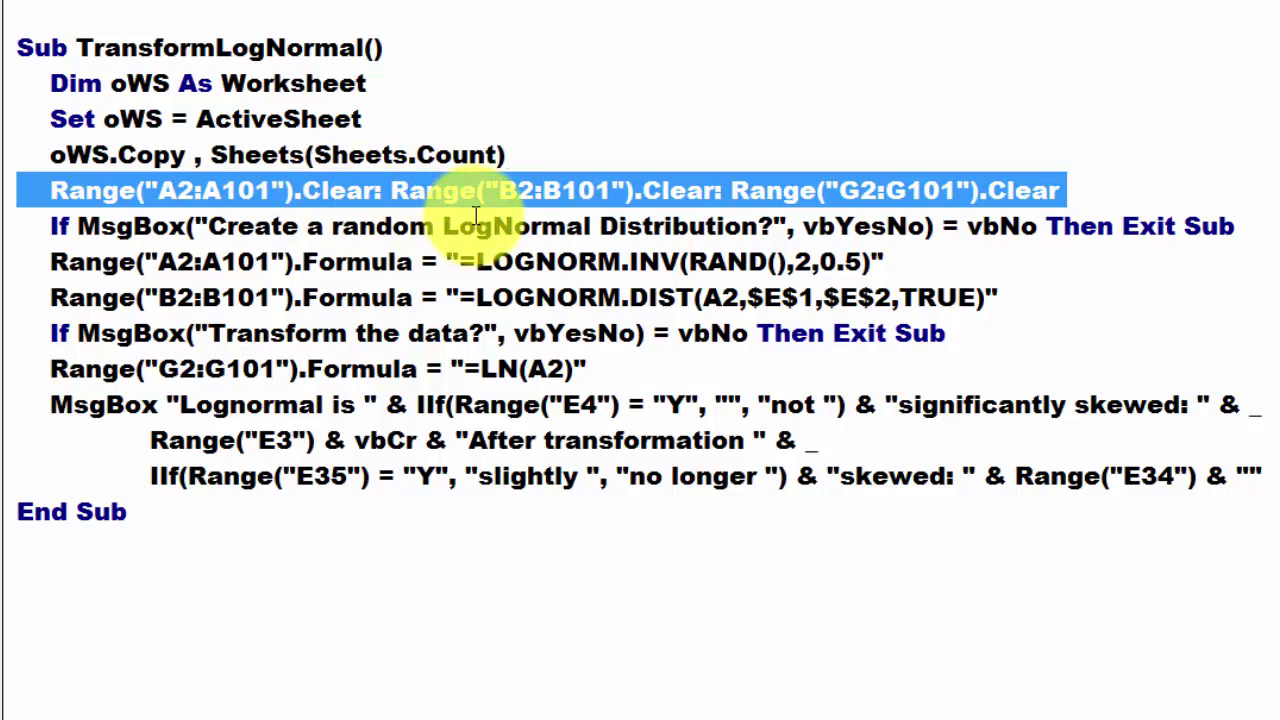
pyautogui.click(386, 199)
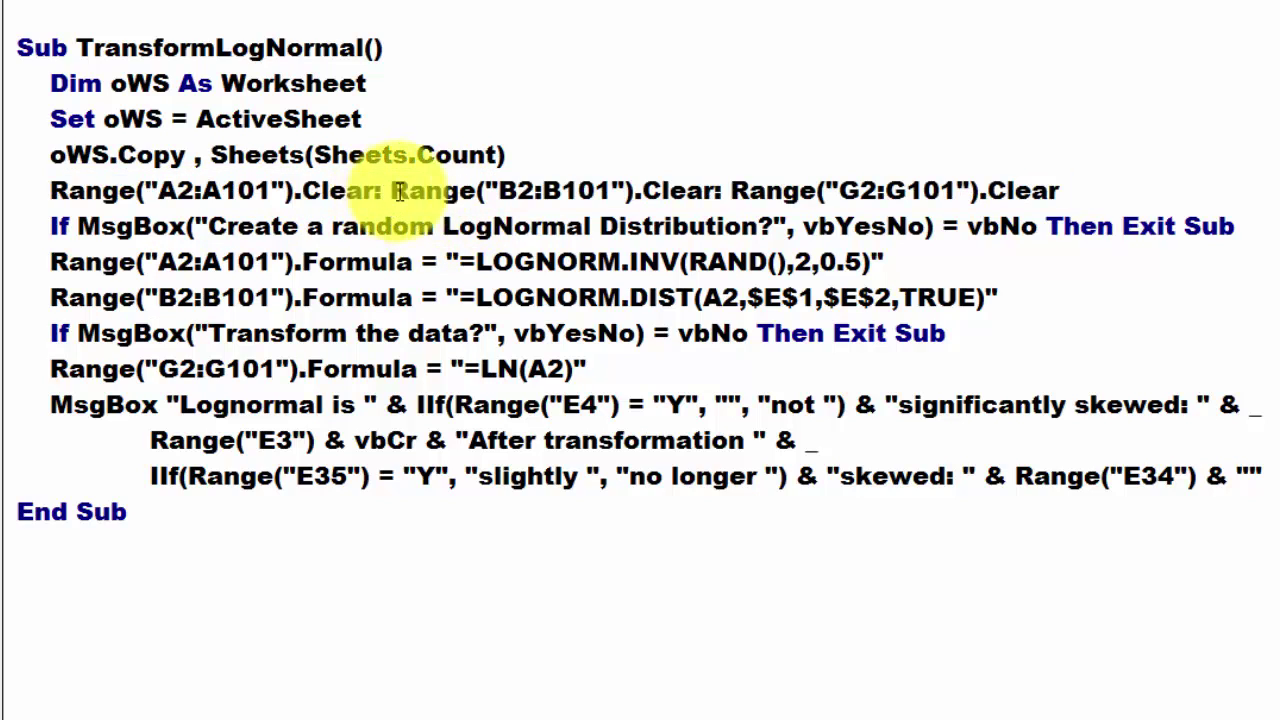
pyautogui.doubleClick(447, 190)
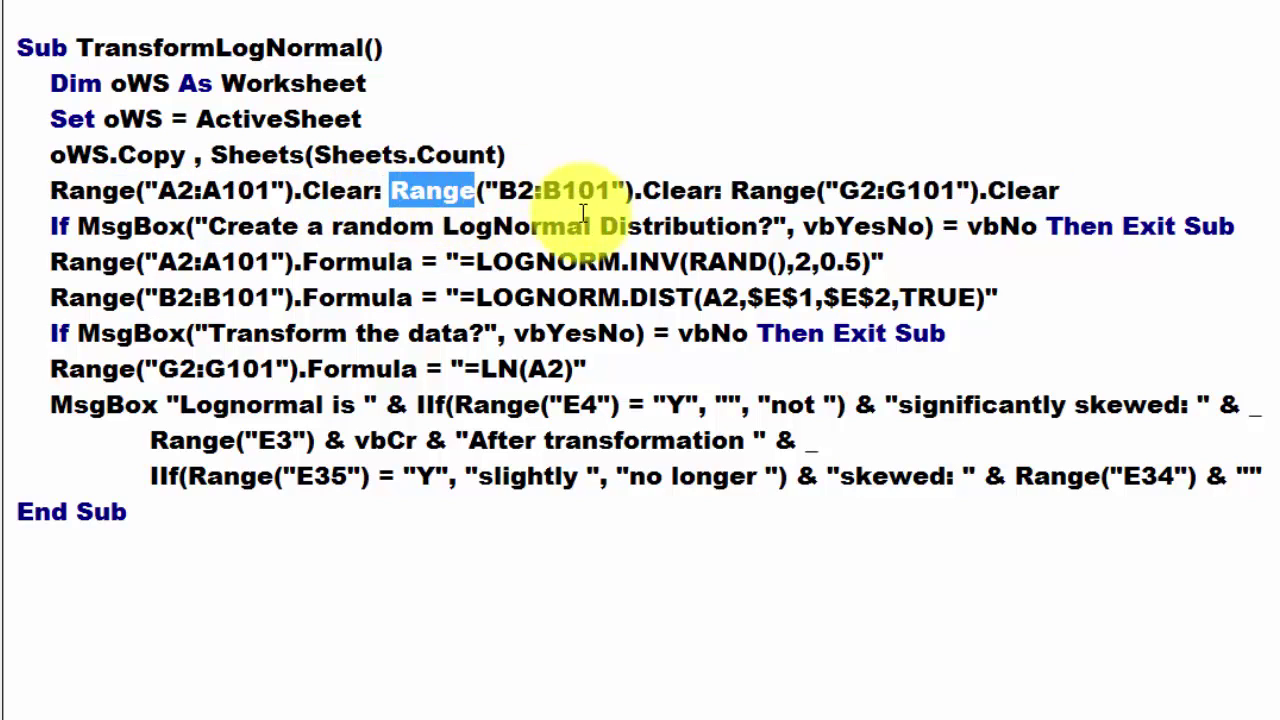
pyautogui.doubleClick(684, 193)
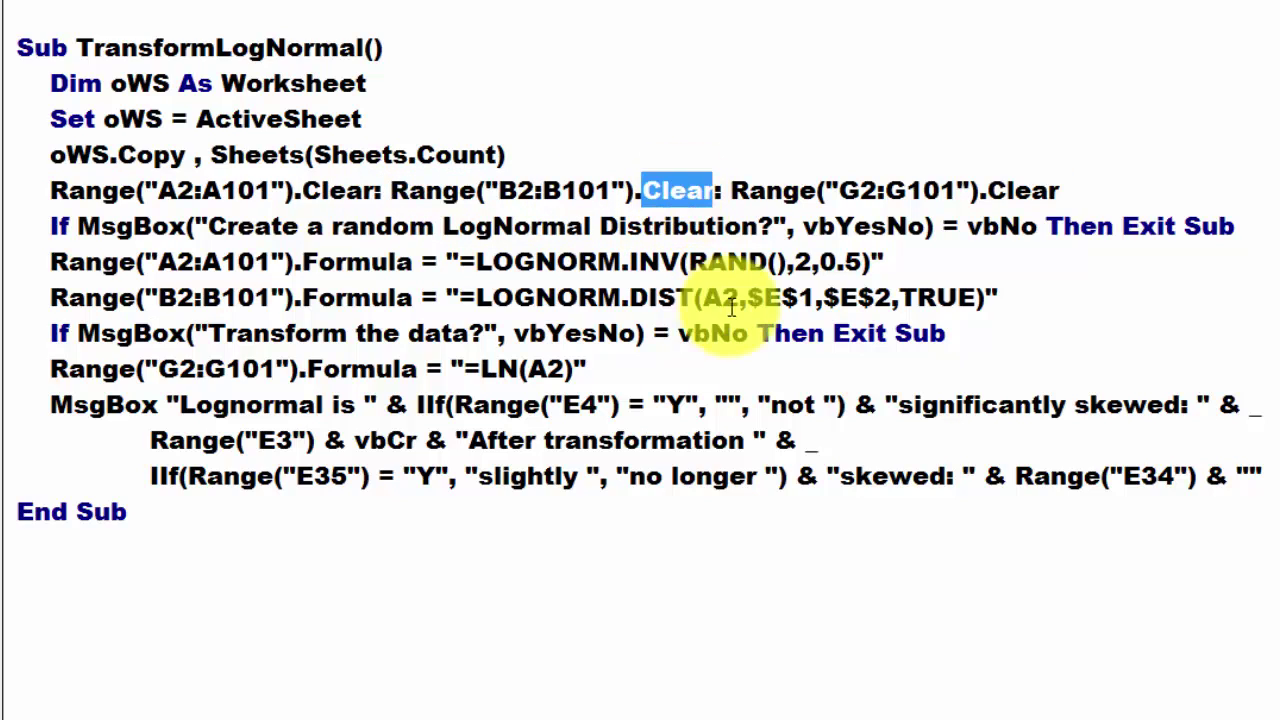
pyautogui.doubleClick(783, 193)
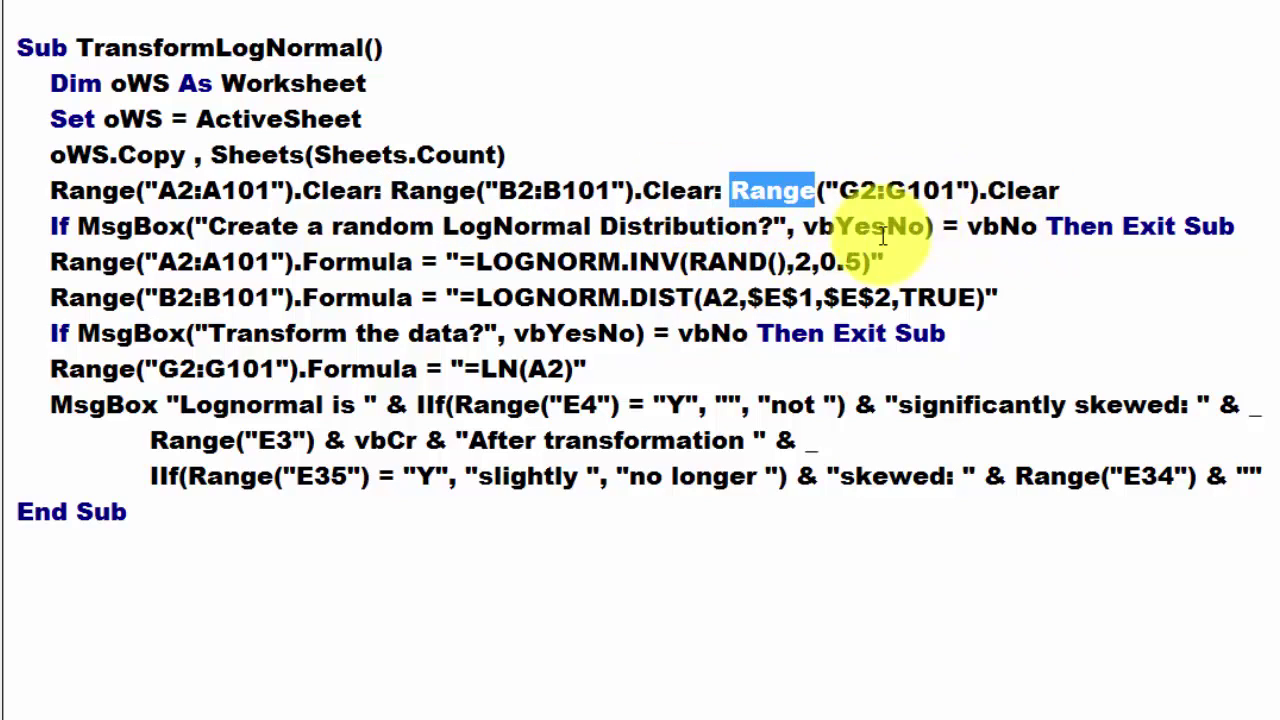
# Examine the distribution prompt and the code lines that fill columns A, B and G with LOGNORM.INV, LOGNORM.DIST and LN formulas
pyautogui.click(5, 235)
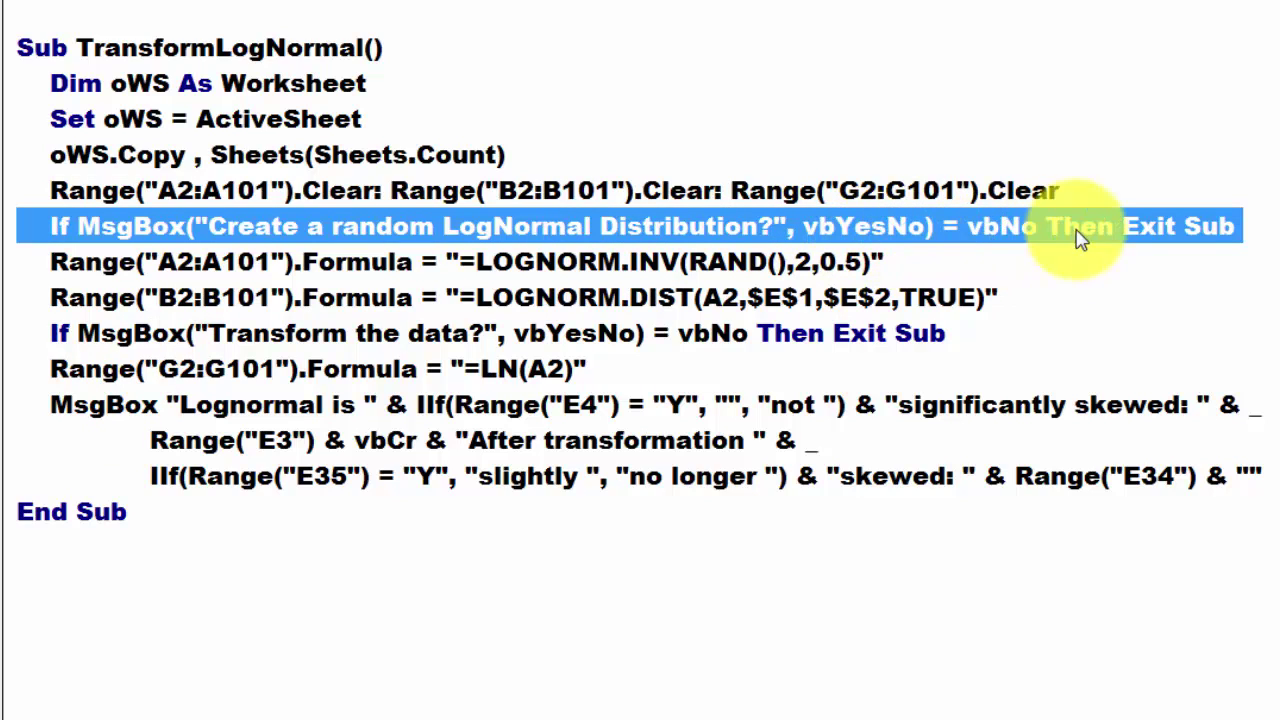
pyautogui.click(3, 268)
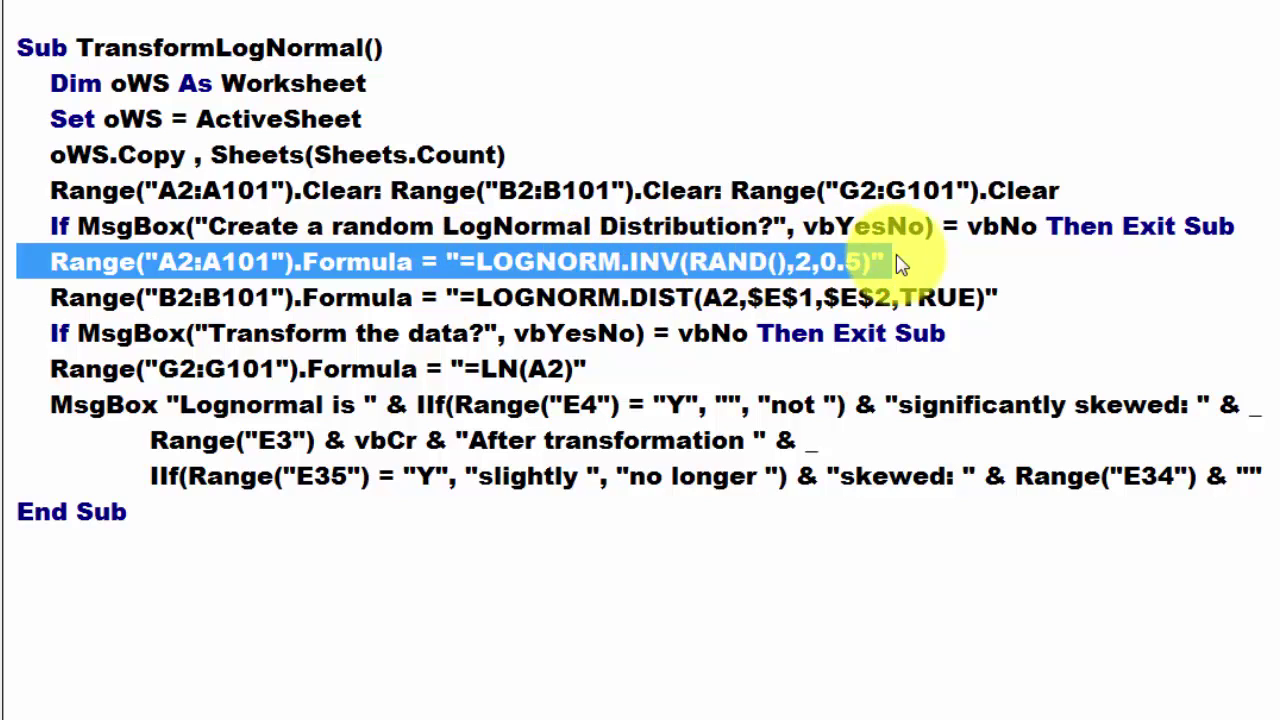
pyautogui.click(8, 310)
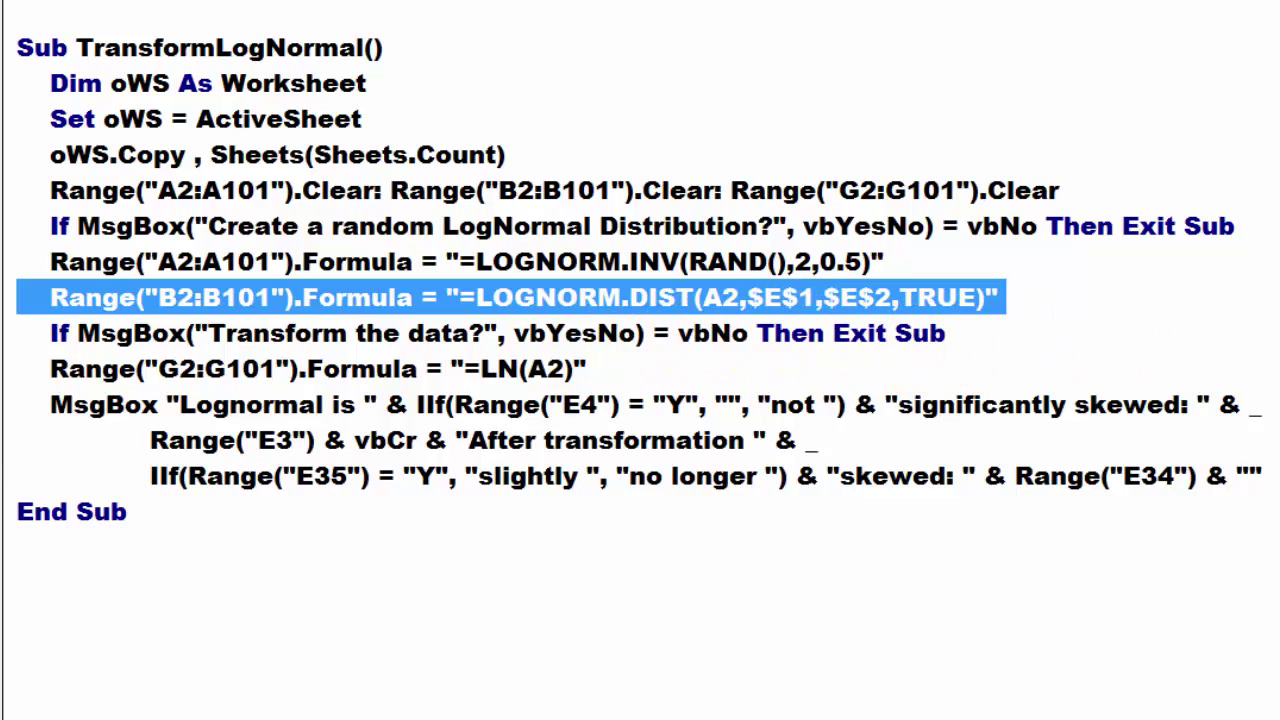
pyautogui.click(5, 380)
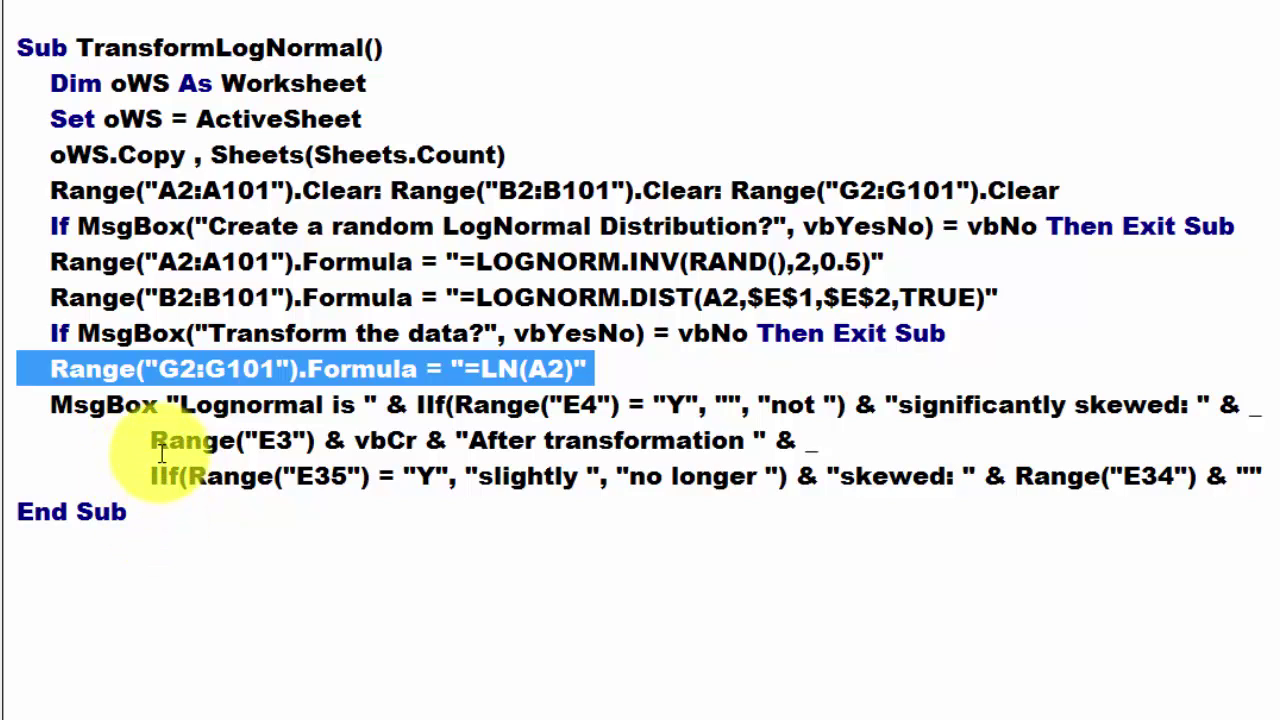
# Examine the closing MsgBox statement, including its IIf tests on E4 and E35, the vbCr line break and the reported skew values
pyautogui.click(5, 415)
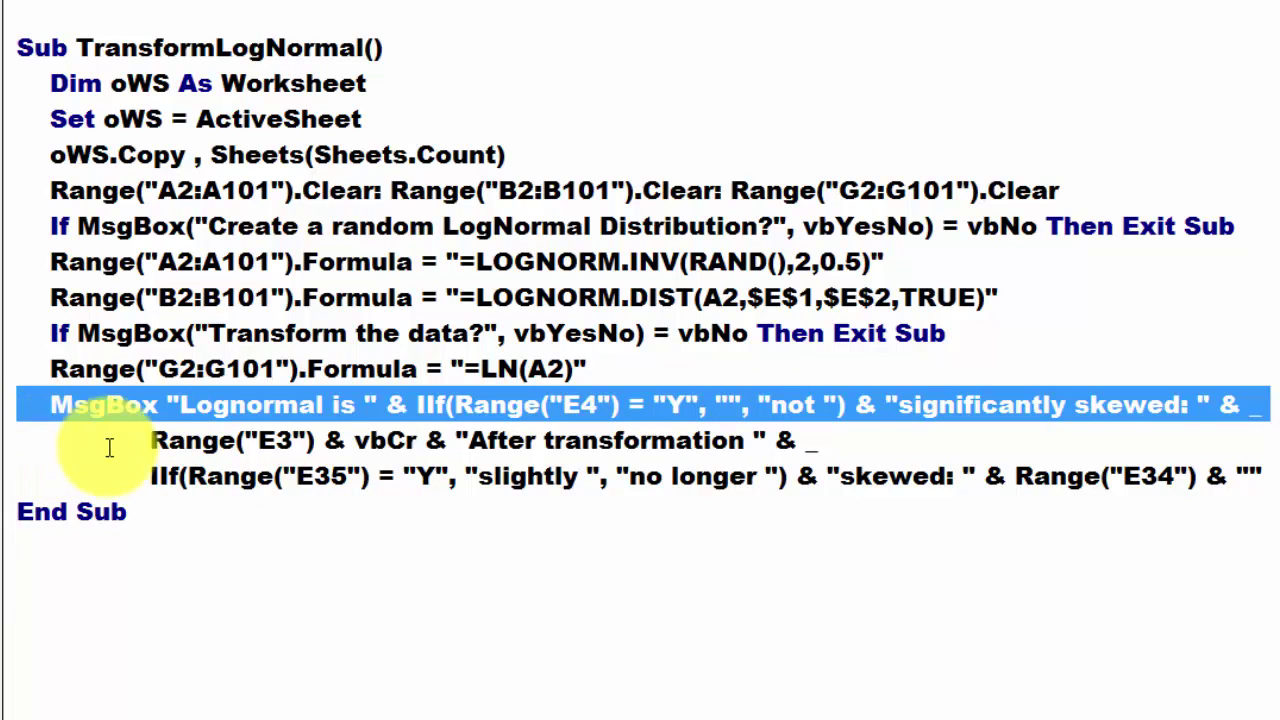
pyautogui.click(4, 442)
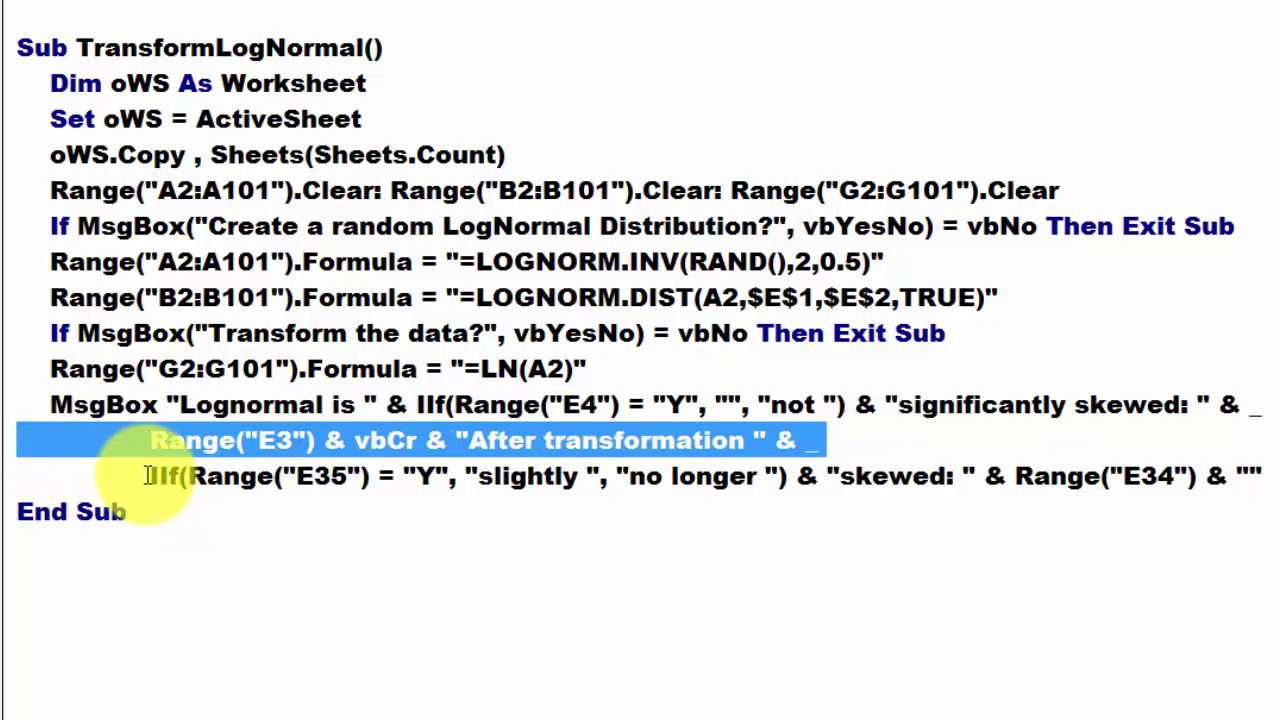
pyautogui.doubleClick(384, 440)
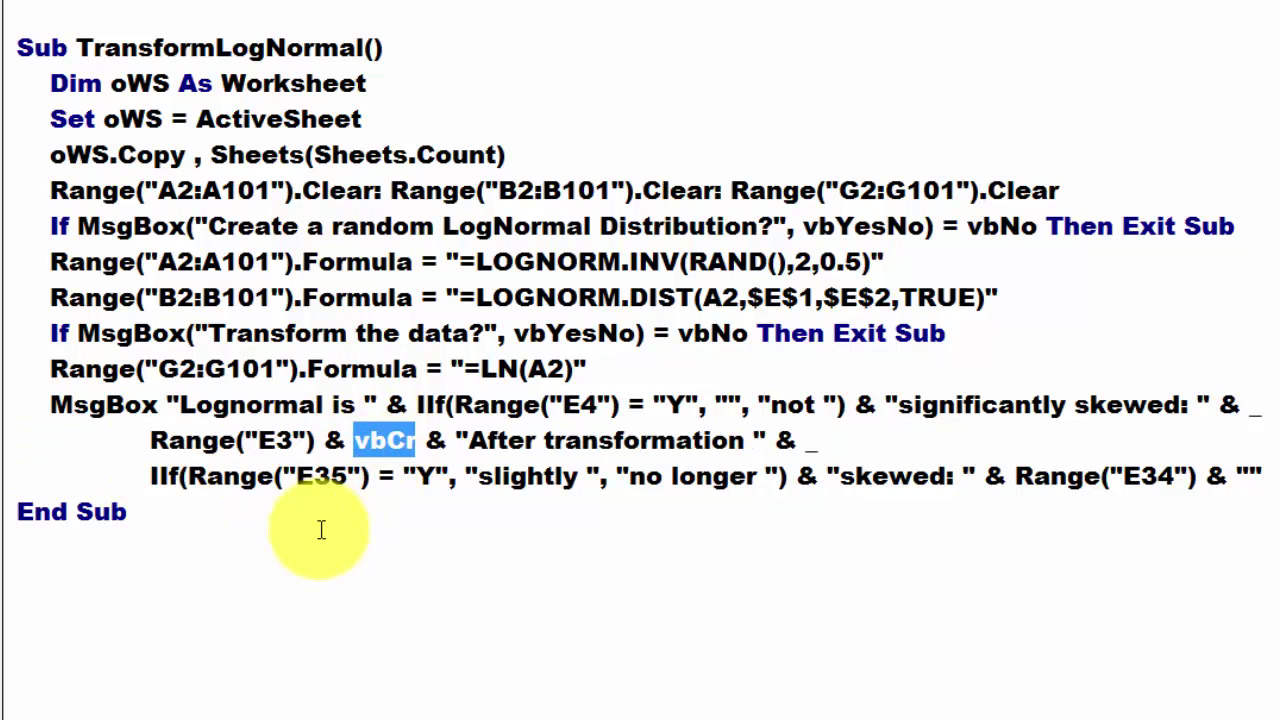
pyautogui.click(4, 480)
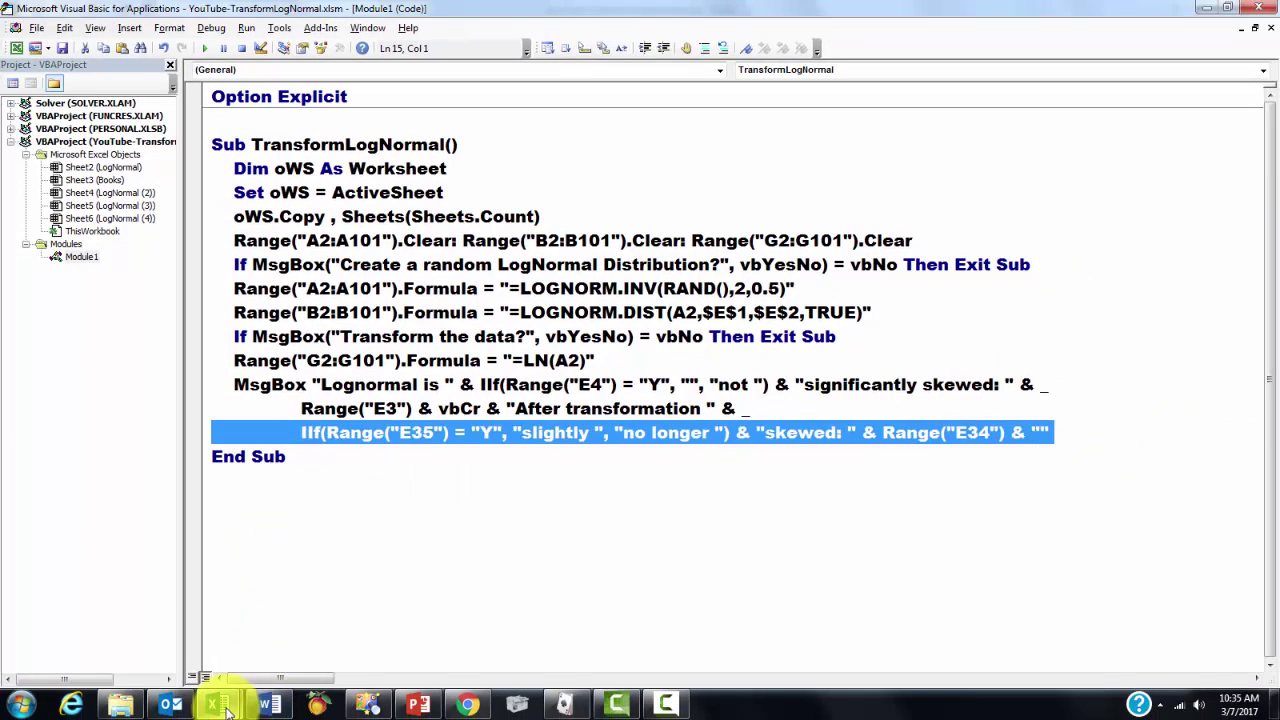
# Return to the Excel workbook and display the Books sheet
pyautogui.moveTo(226, 708)
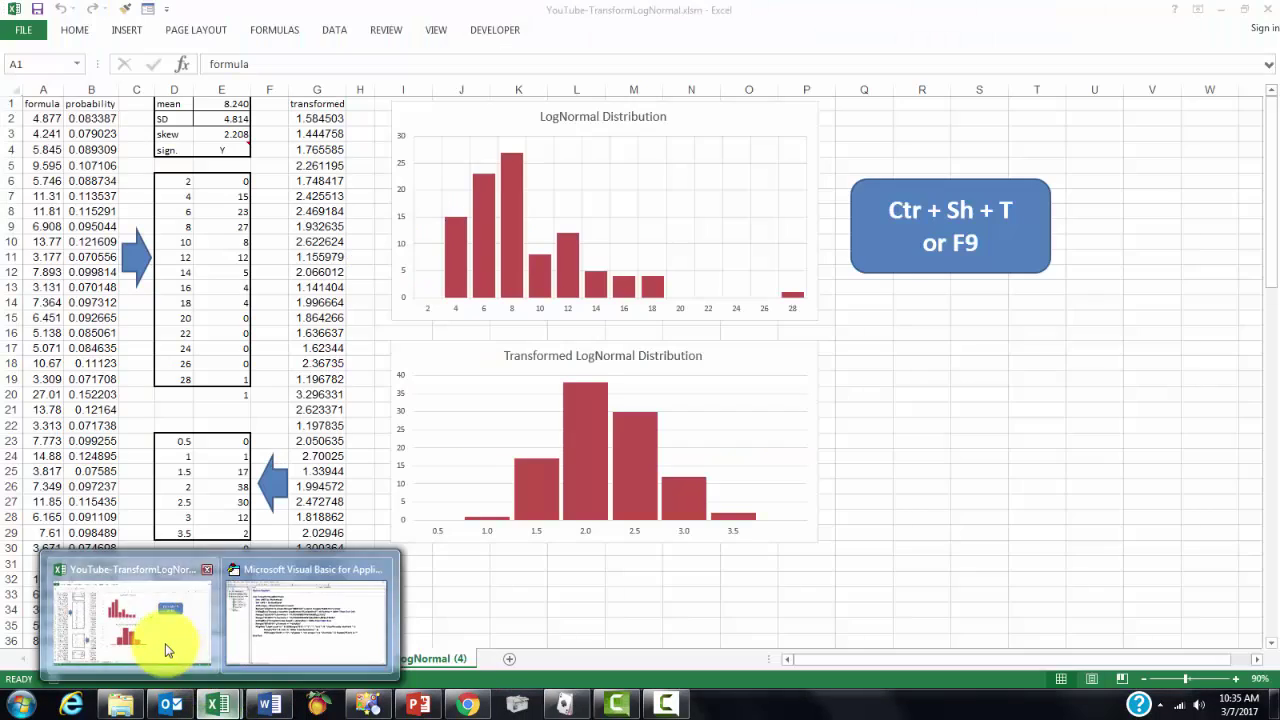
pyautogui.click(201, 645)
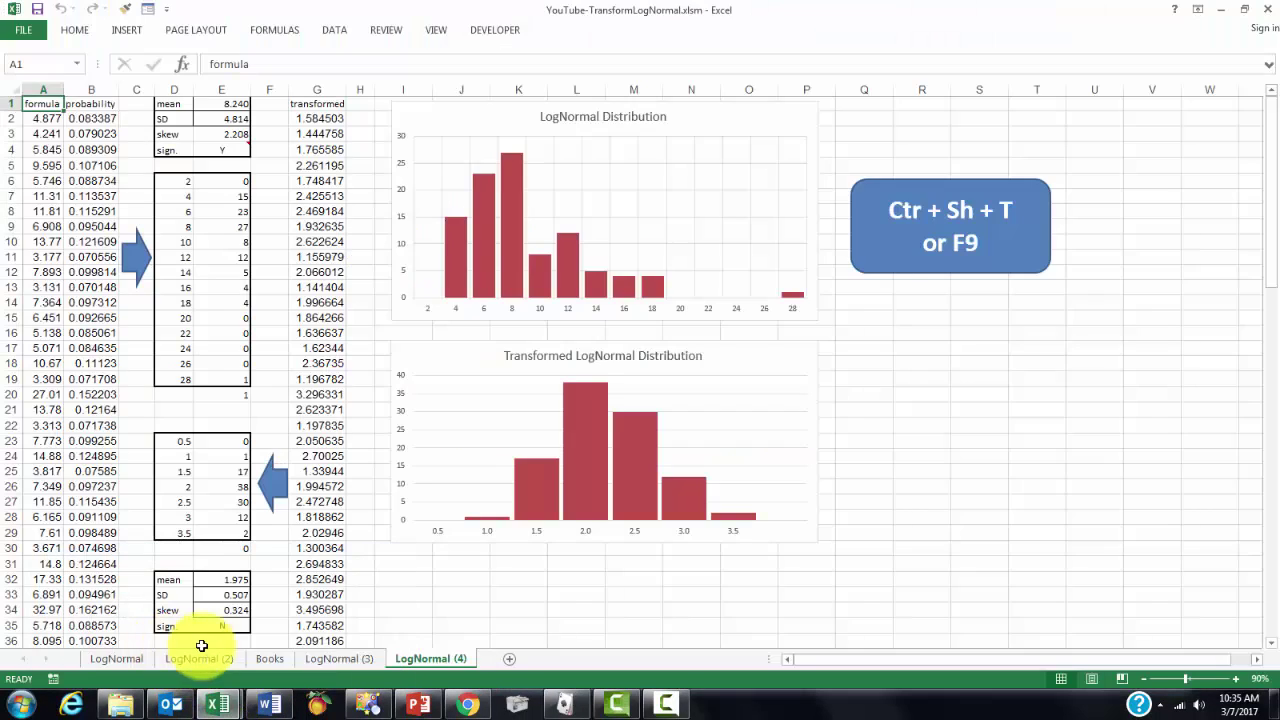
pyautogui.click(270, 659)
pyautogui.moveTo(485, 706)
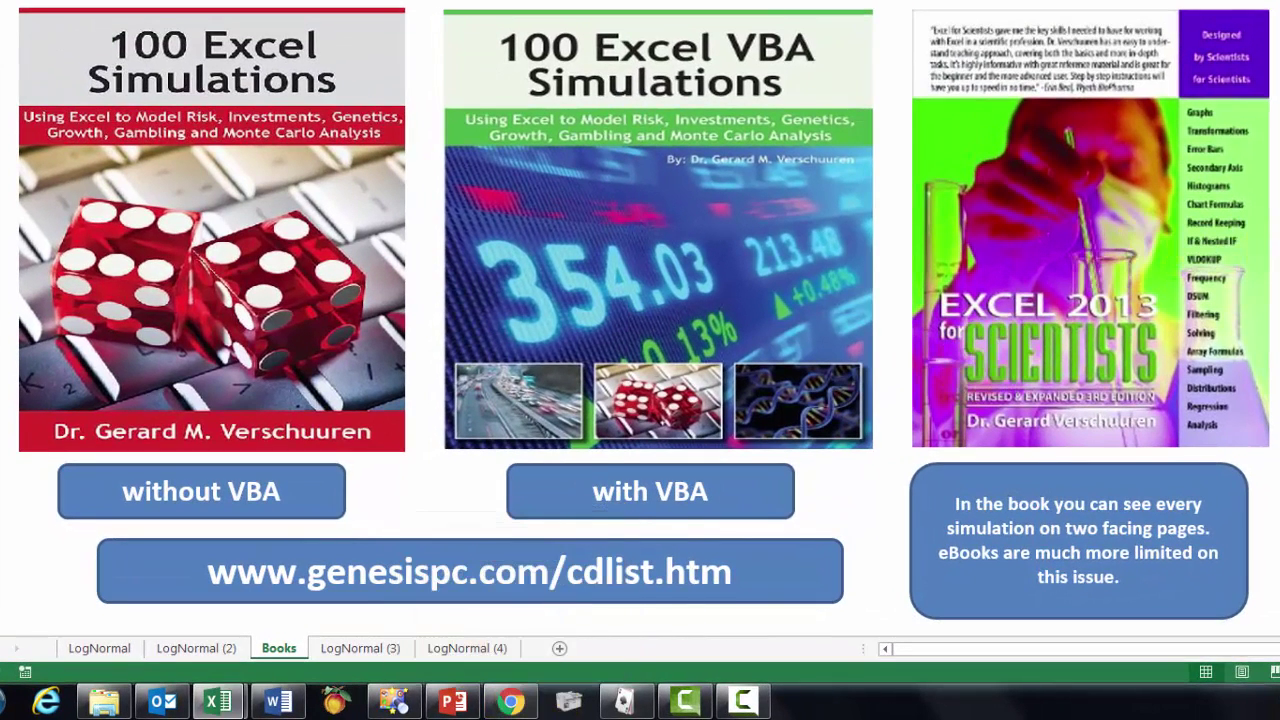